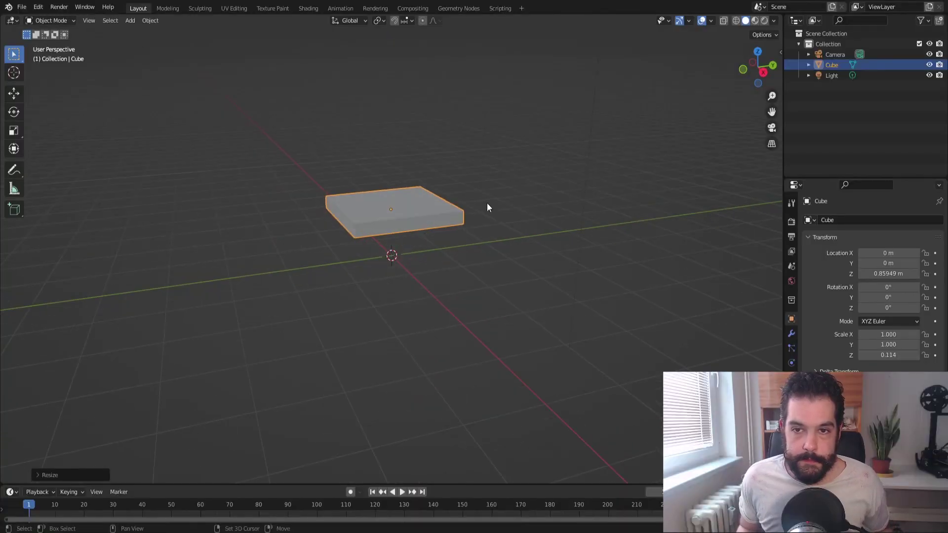
Step: Scale the raised slab down to about 0.114 so it becomes a long, thin plank
middle_click_drag(487, 207, 495, 262)
Step: Reshape the slab along the Y axis into a narrow, lengthened plank
key("s")
key("y")
left_click(526, 236)
left_click(492, 227)
Step: Add an Array modifier with 0 sideways offset so plank copies lie side by side
key("Tab")
key("Tab")
middle_click_drag(382, 188, 395, 213)
left_click(792, 333)
left_click(871, 220)
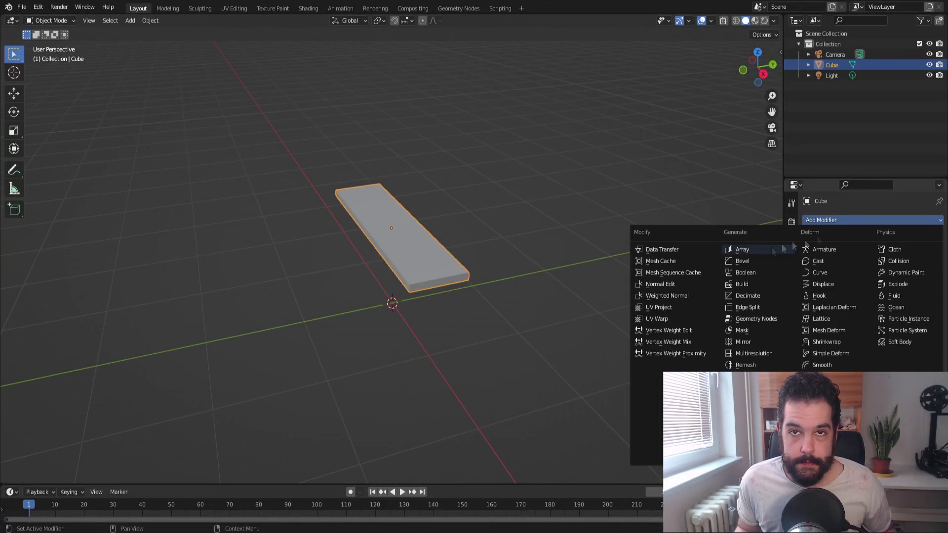
left_click(728, 245)
left_click_drag(894, 266, 897, 266)
type("0")
key("Return")
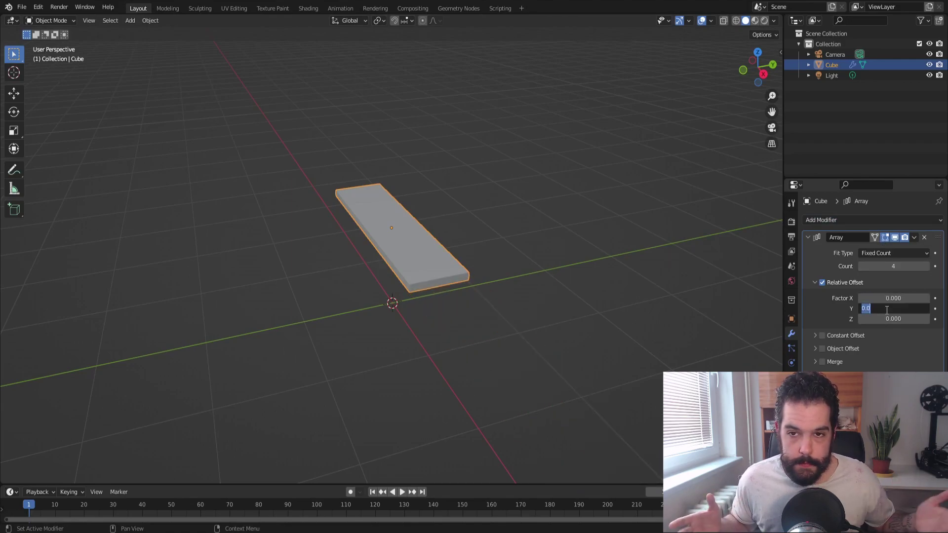
left_click_drag(884, 309, 913, 309)
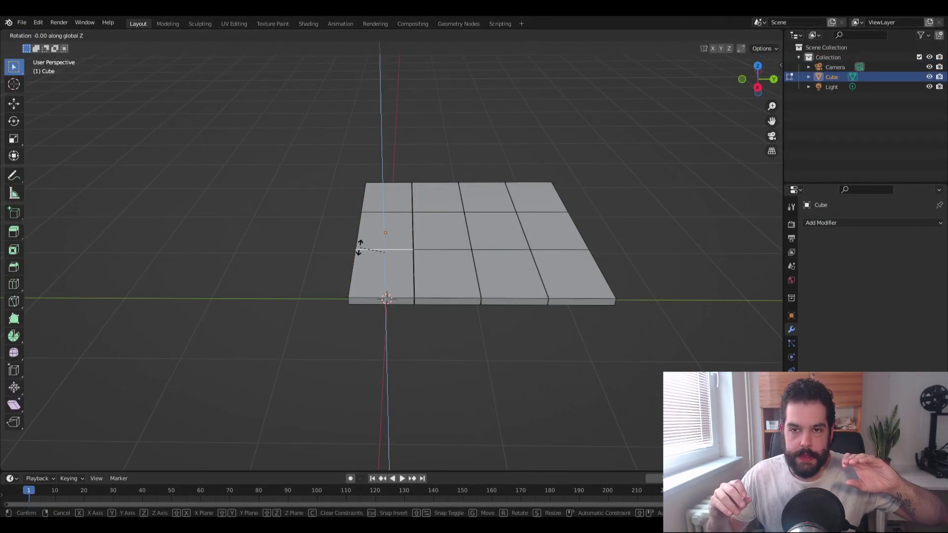
Step: Rotate the middle edges around X to warp the planks into a worn look
middle_click_drag(387, 212, 387, 232)
key("r")
left_click(387, 230)
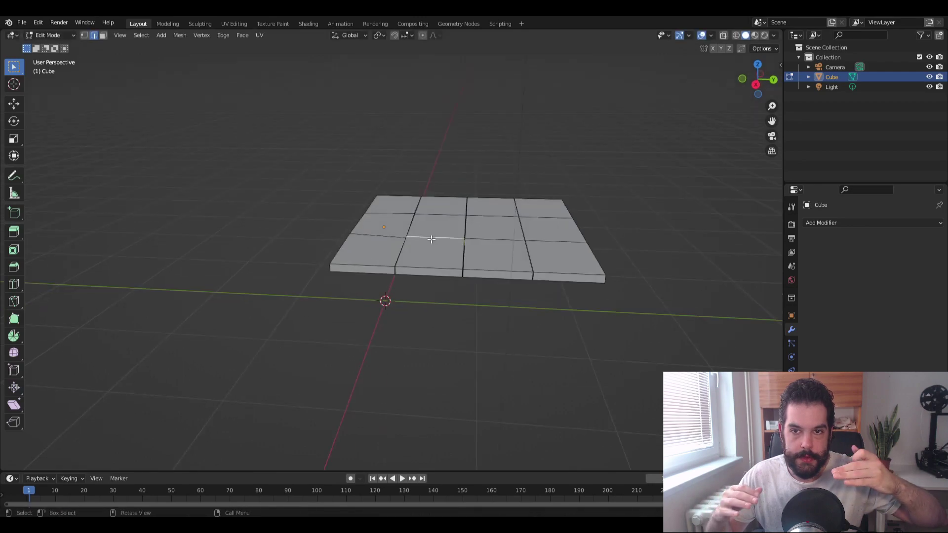
left_click(441, 228)
key("r")
key("x")
middle_click_drag(500, 191, 498, 202)
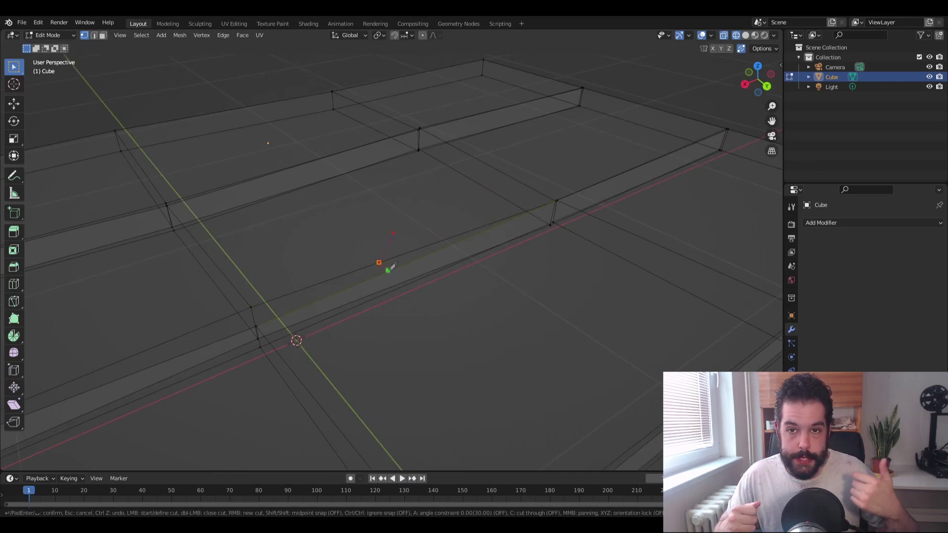
middle_click_drag(391, 266, 326, 217)
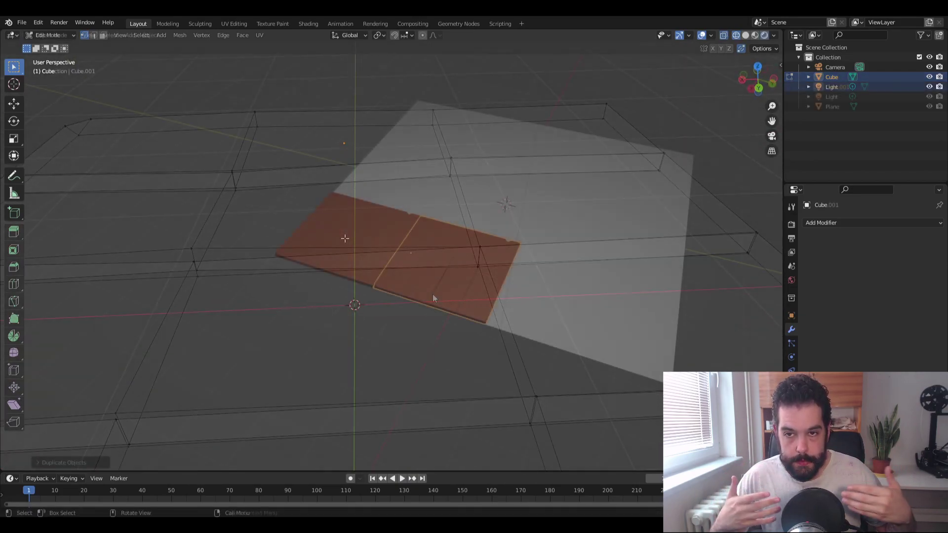
Step: Rotate the copied plank panels into a four-panel parquet floor
key("r")
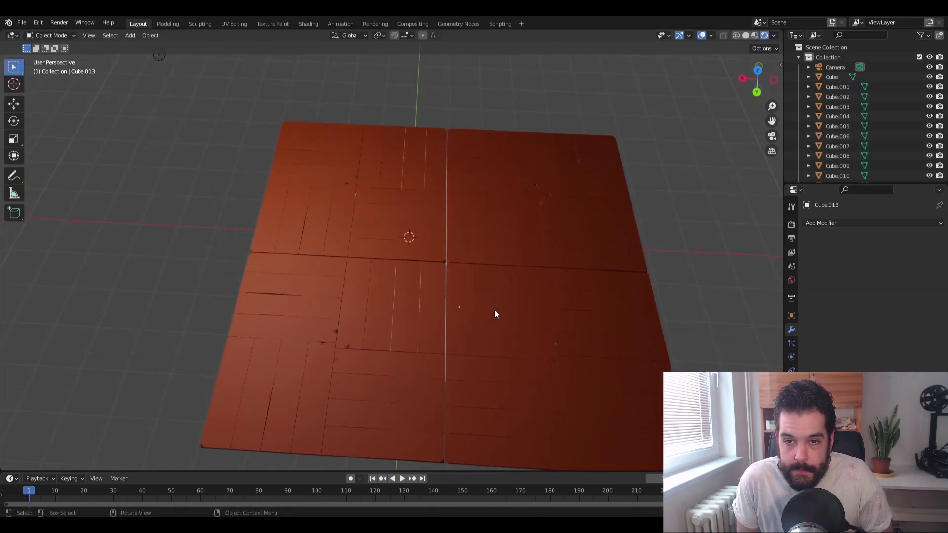
middle_click_drag(222, 312, 265, 301)
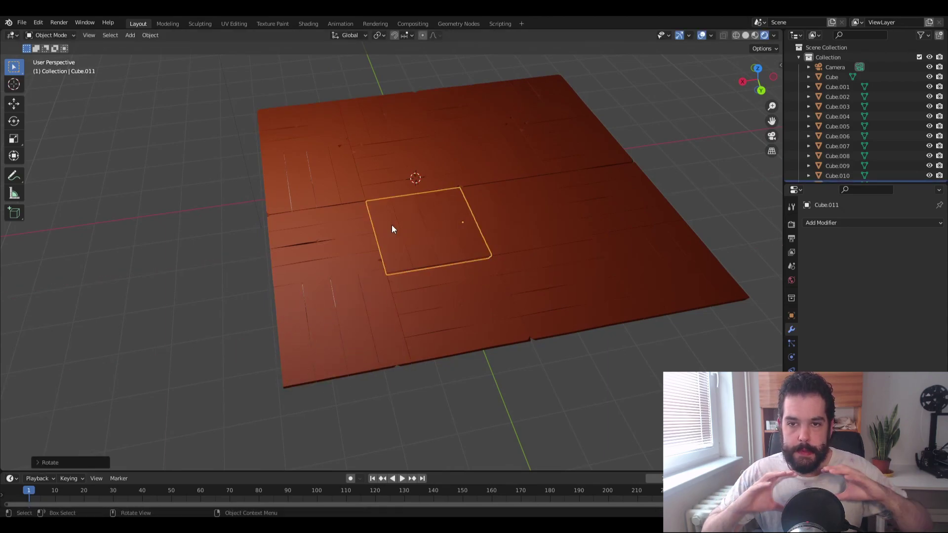
mouse_move(392, 229)
middle_mouse_down()
mouse_move(692, 148)
mouse_move(698, 138)
mouse_move(612, 143)
mouse_move(381, 241)
middle_mouse_up()
Step: Move and enlarge the backing plane under the parquet, then preview it in Shading
left_click(381, 241)
key("g")
left_click(519, 212)
key("s")
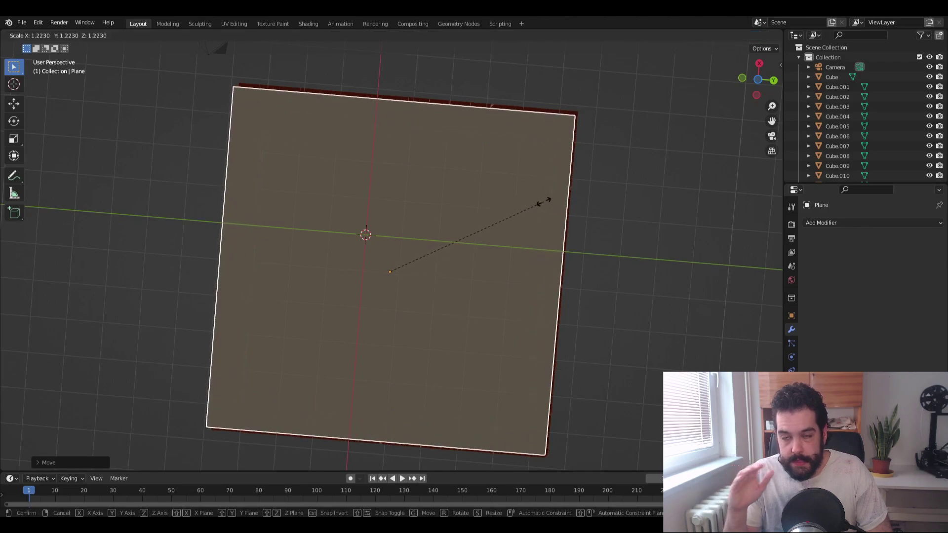
left_click(542, 203)
left_click(308, 23)
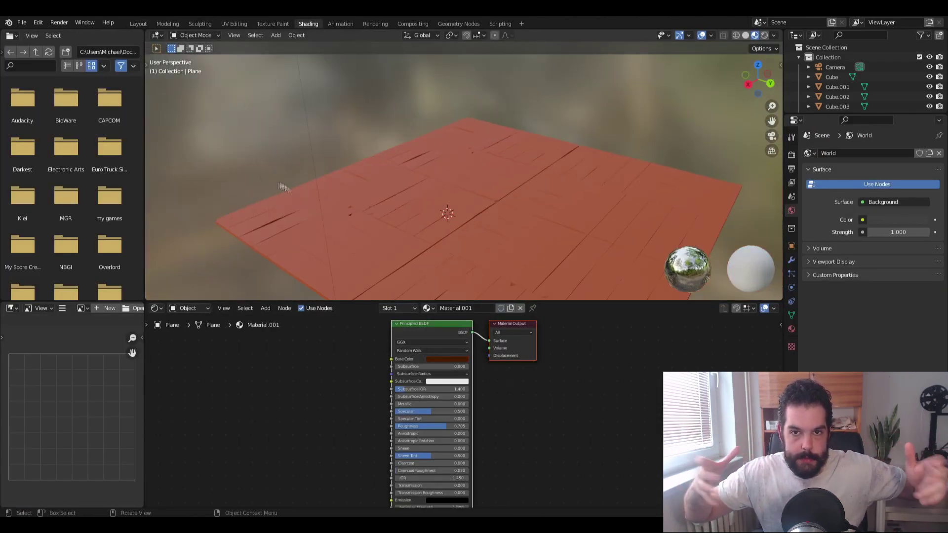
left_click(138, 23)
Step: Move the table along X so it sits between the chairs
mouse_move(402, 310)
middle_mouse_down()
mouse_move(422, 380)
mouse_move(410, 296)
middle_mouse_up()
left_click(410, 242)
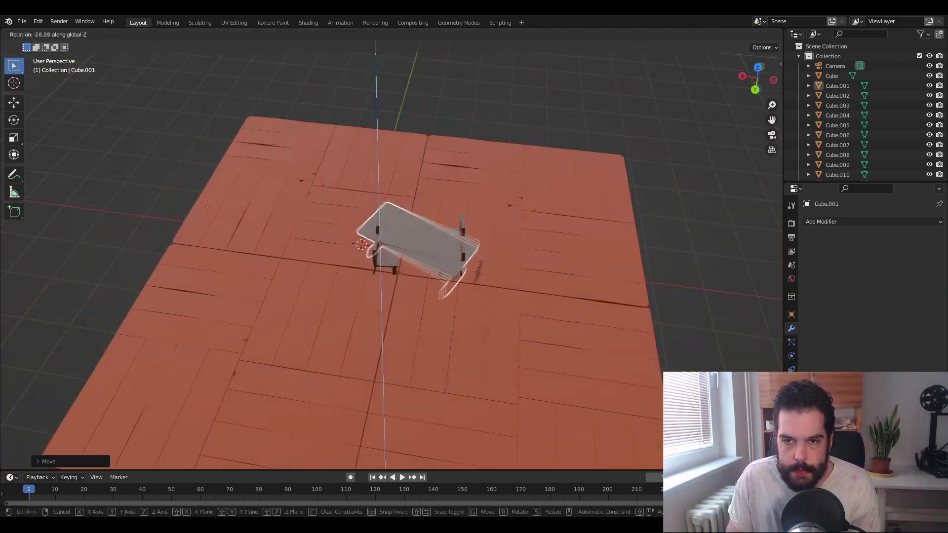
middle_click_drag(410, 242, 404, 303)
key("g")
key("g")
key("x")
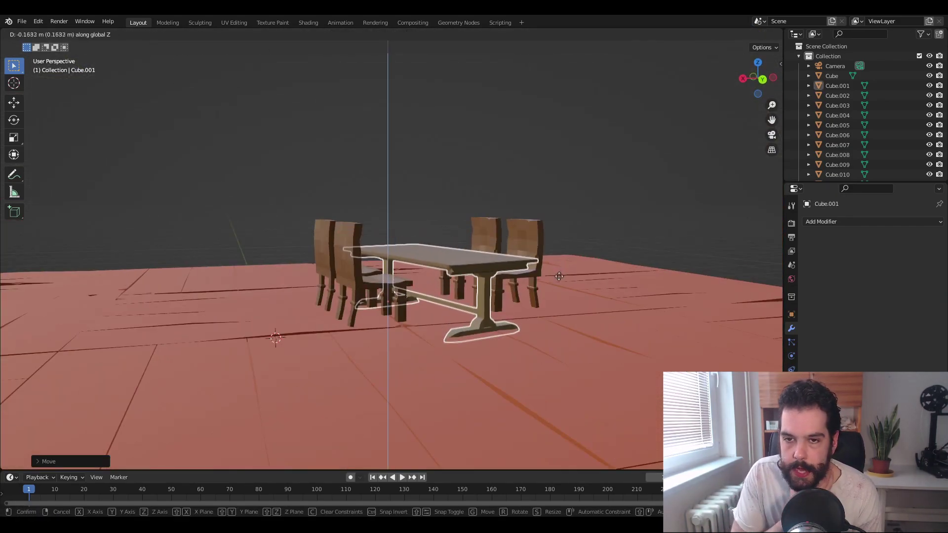
left_click(388, 276)
middle_click_drag(387, 276, 403, 289)
key("g")
Step: Set the barrel's height and rotation, and place a copied bottle on the shelf
key("z")
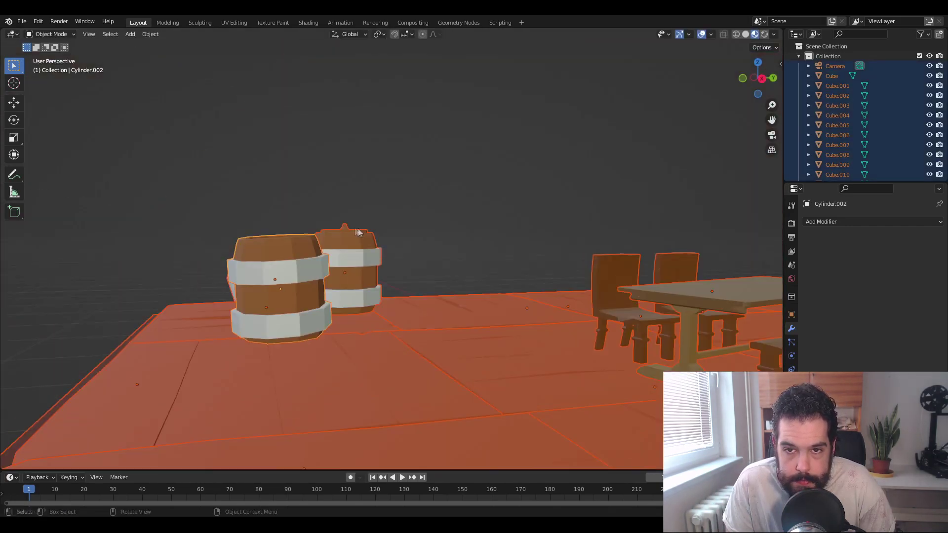
left_click(420, 256)
middle_click_drag(405, 255, 420, 257)
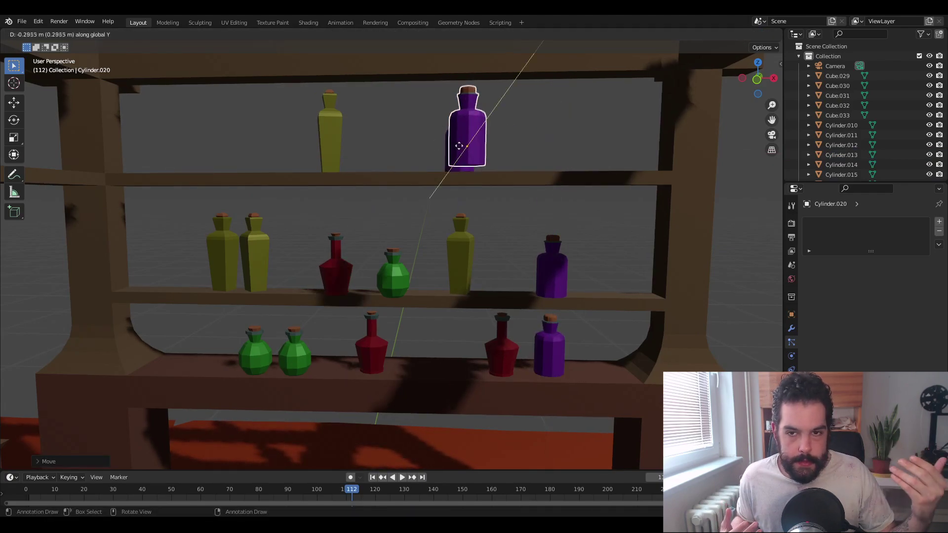
left_click(478, 150)
middle_click_drag(478, 151, 525, 317)
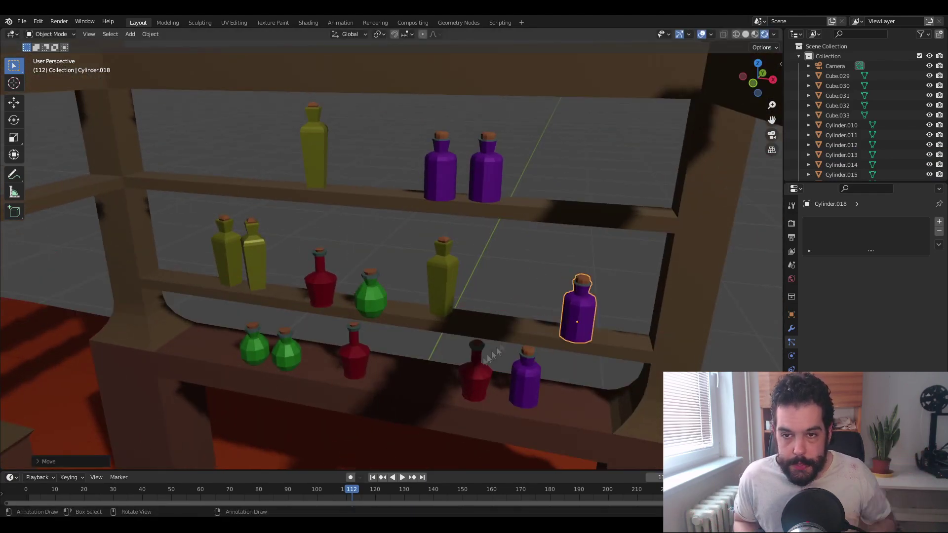
Step: Zoom out over the whole tavern and select the barrel on its stand
middle_click_drag(492, 174, 179, 260)
scroll(497, 197, "down", 5)
left_click(179, 259)
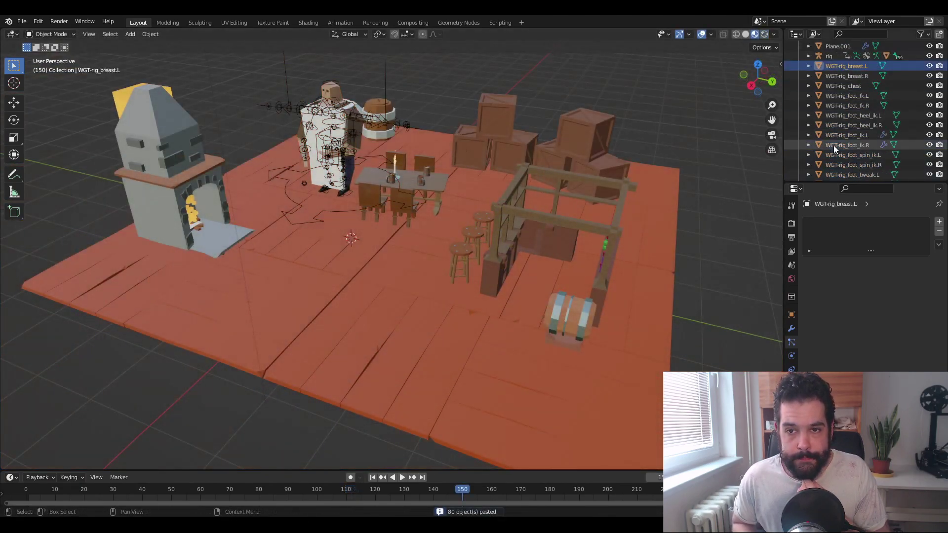
Step: Delete the rig's widget objects and rescale the floor tiles
key("x")
left_click(636, 165)
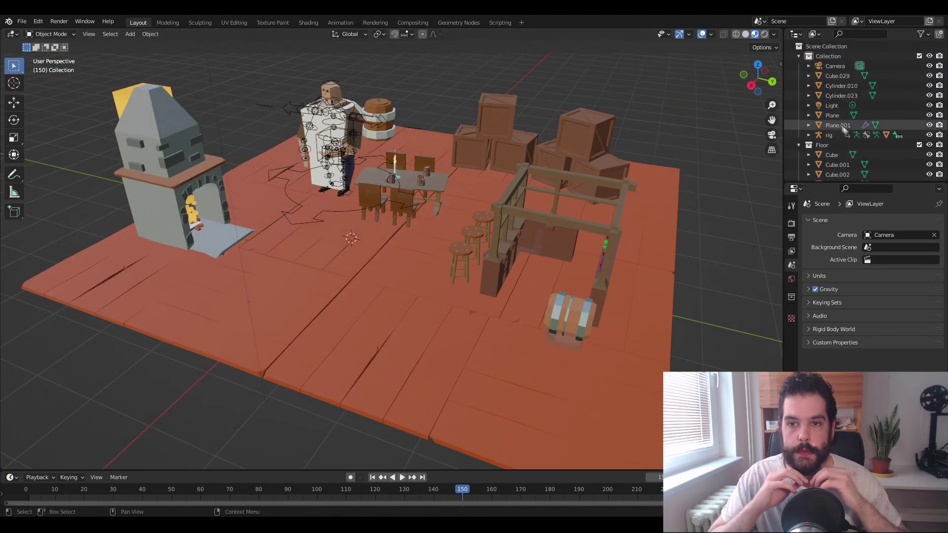
key("s")
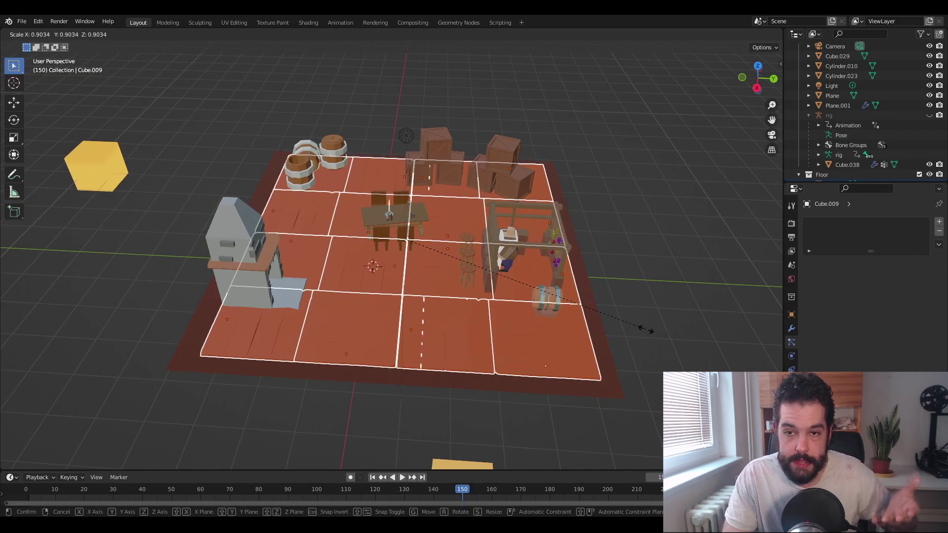
type("-0.25")
key("BackSpace")
key("BackSpace")
type("50")
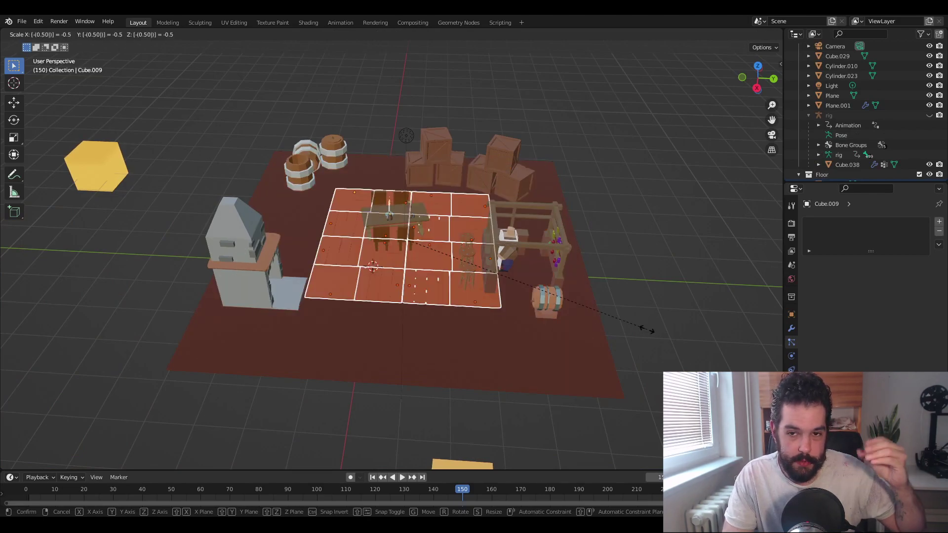
left_click(538, 387)
Step: In top view, duplicate the floor tiles along X and Y across the room
key("KP_7")
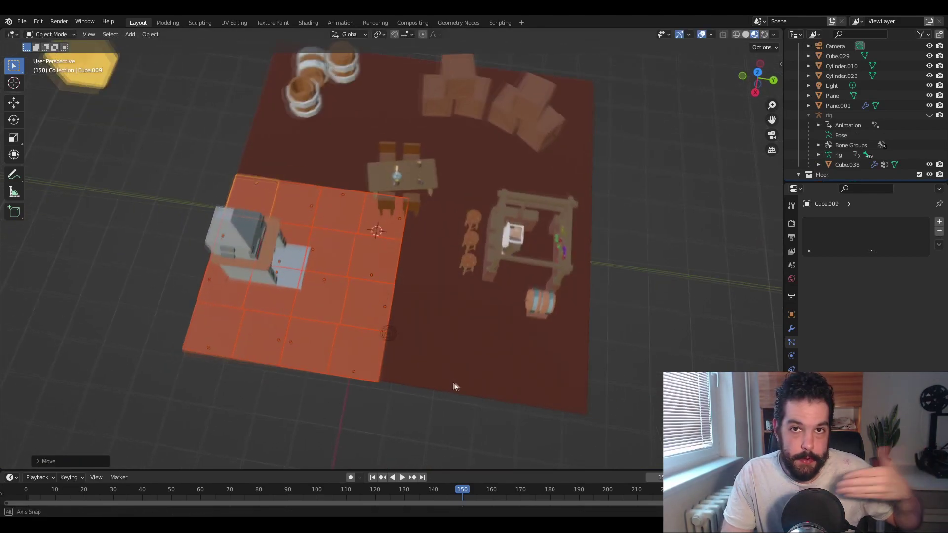
scroll(569, 213, "down", 1)
key("shift+d")
key("x")
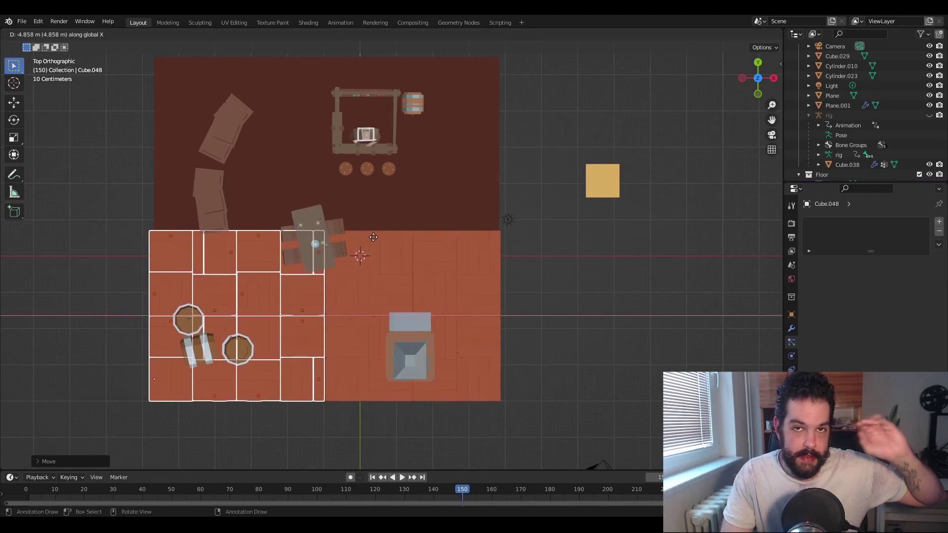
left_click(373, 237)
key("shift+d")
key("y")
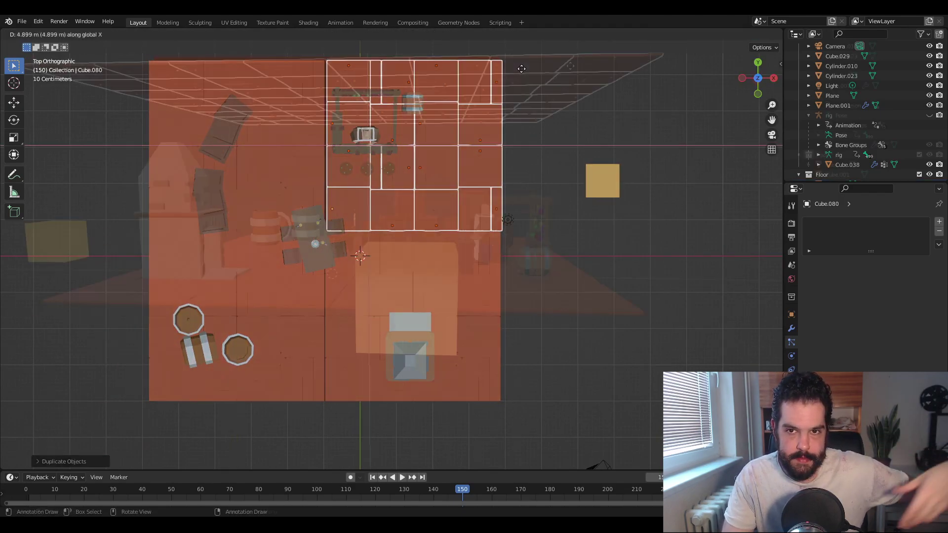
Step: Move the ceiling panels into a new collection named Roof and begin editing them
key("m")
left_click(615, 132)
type("Roof")
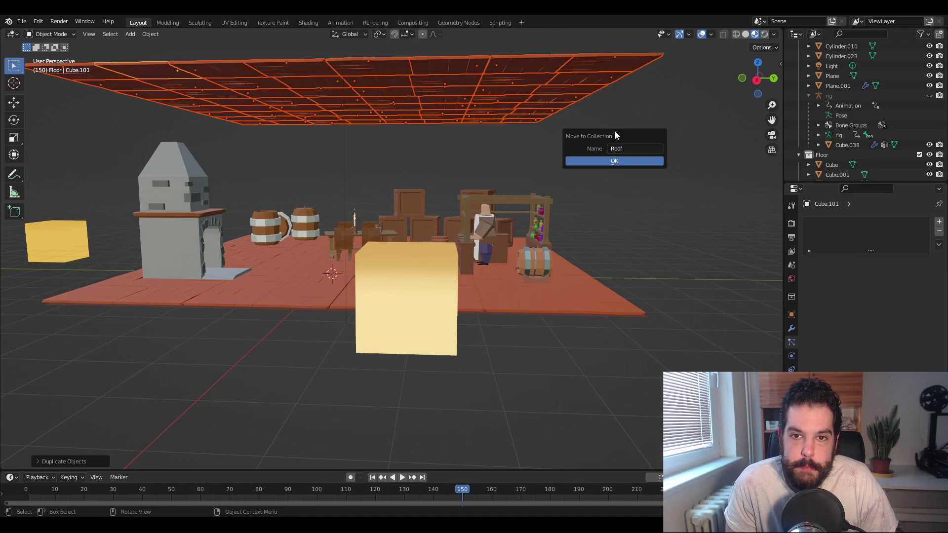
left_click(615, 161)
key("Tab")
mouse_move(624, 199)
middle_mouse_down()
mouse_move(603, 197)
mouse_move(627, 215)
middle_mouse_up()
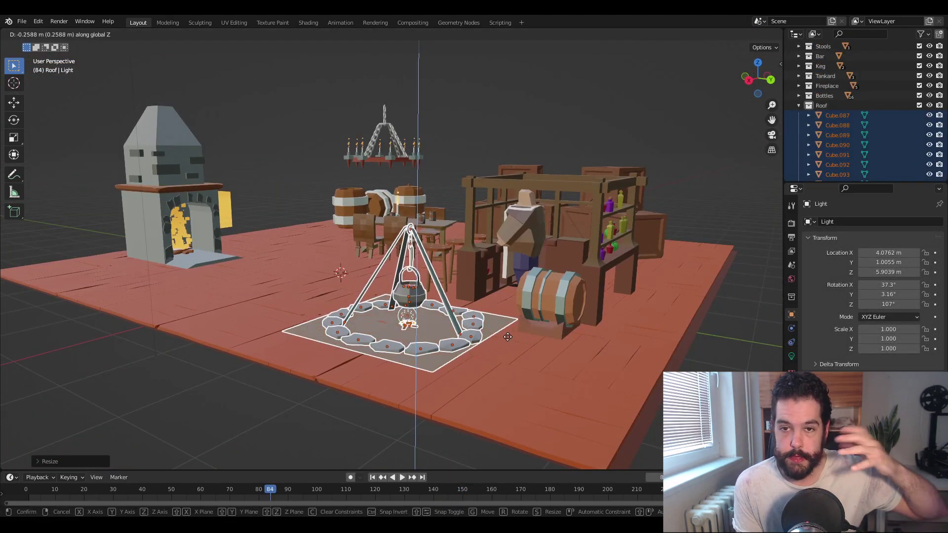
Step: Slide the campfire and hanging pot along X beside the bar, cancelling a stray resize
middle_click_drag(512, 341, 473, 341)
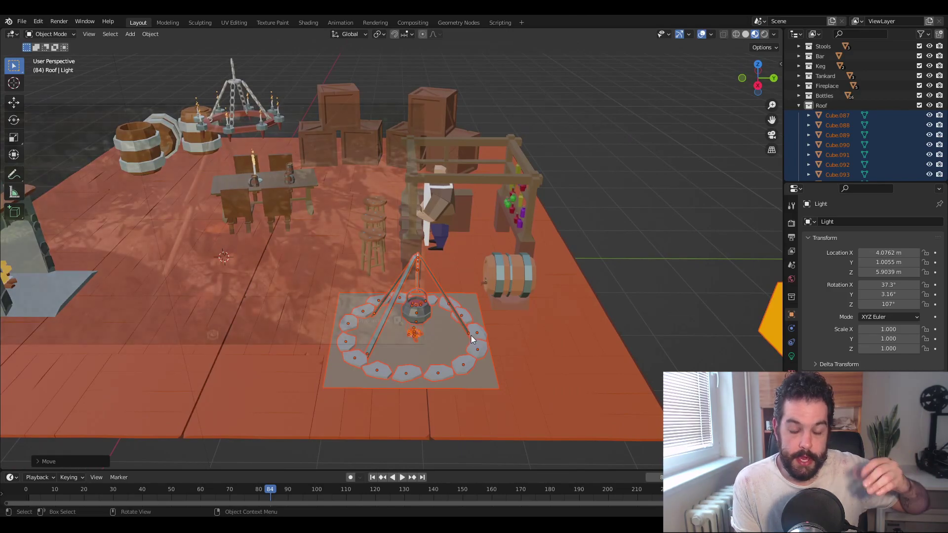
key("g")
key("x")
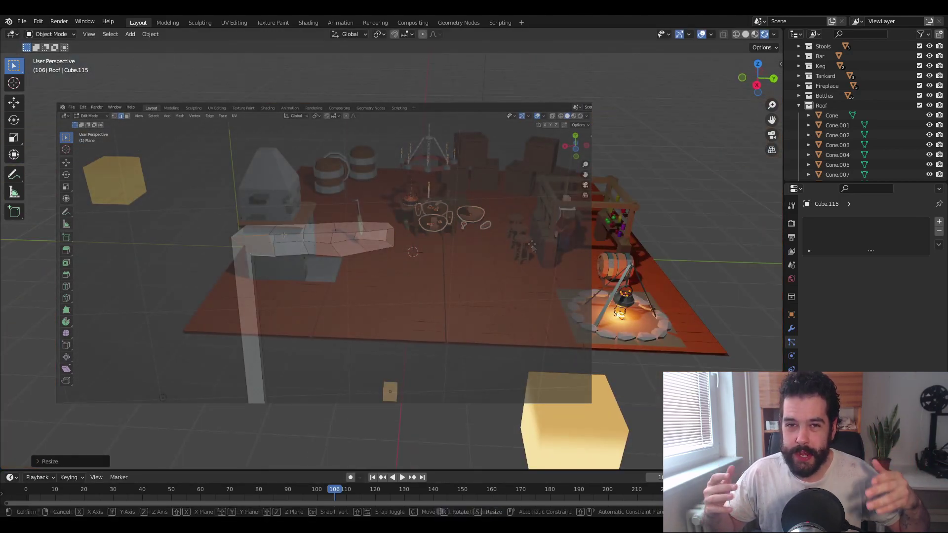
right_click(504, 372)
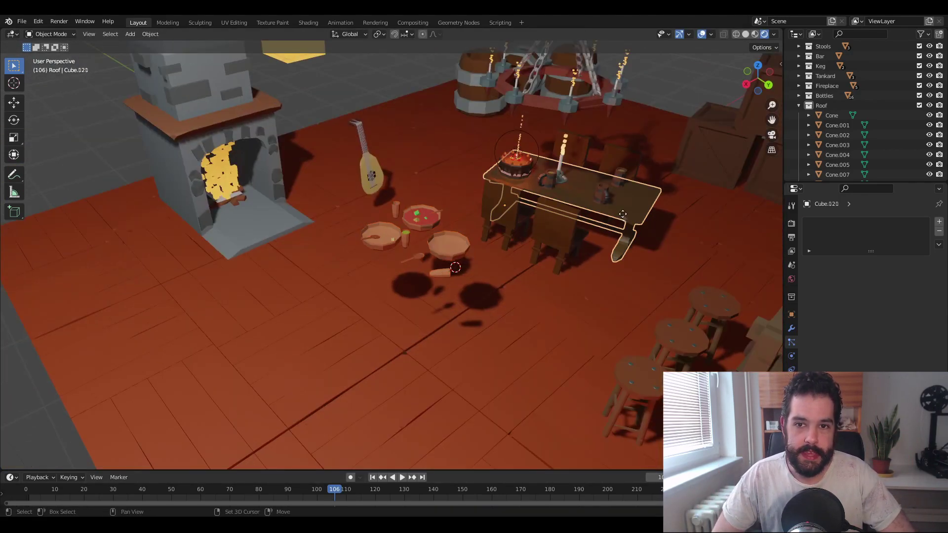
Step: Shrink the character rig to about a quarter size, shift it along X, and unhide it
key("shift+d")
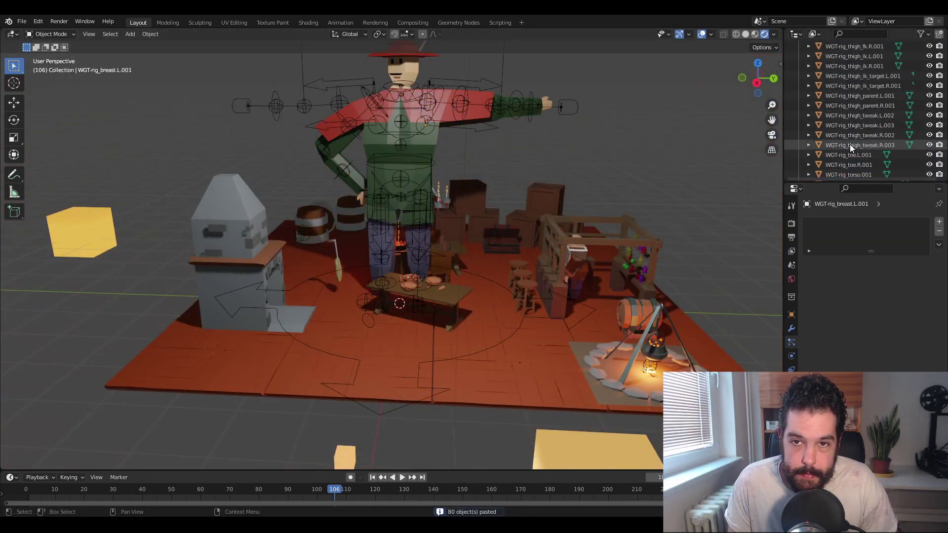
left_click(543, 103)
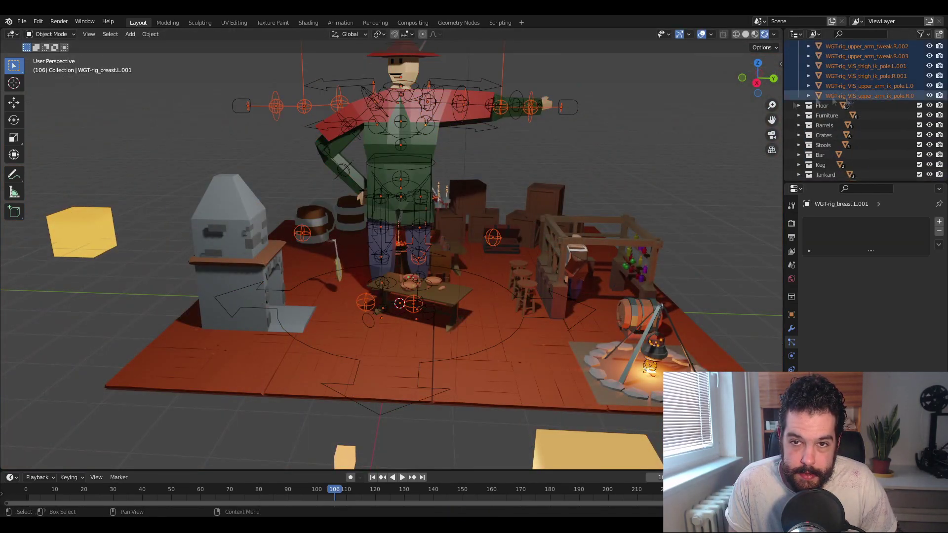
key("s")
left_click(487, 245)
middle_click_drag(487, 245, 500, 279)
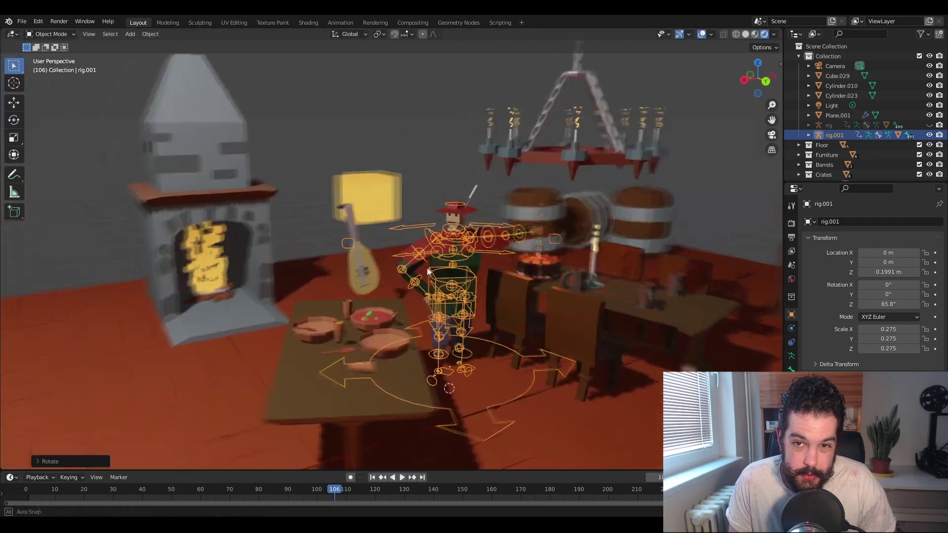
key("g")
key("x")
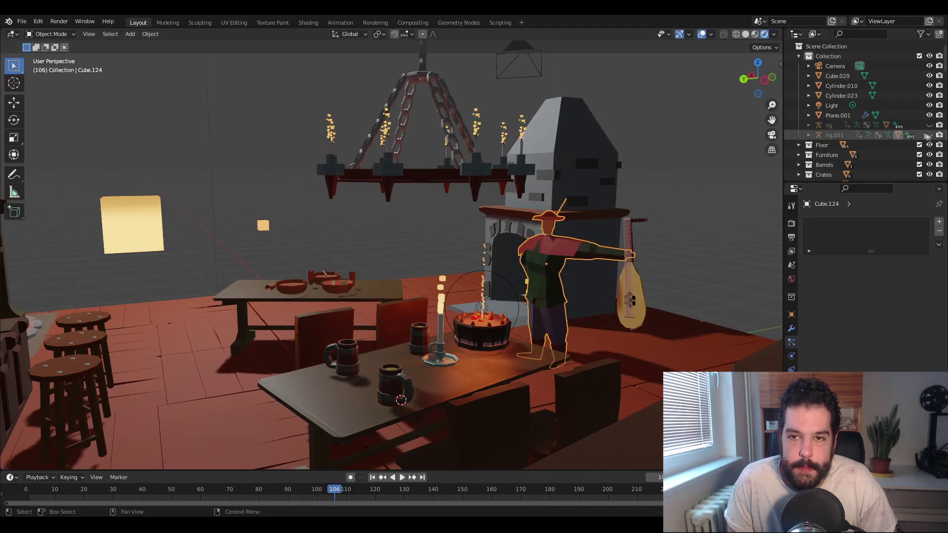
left_click(928, 135)
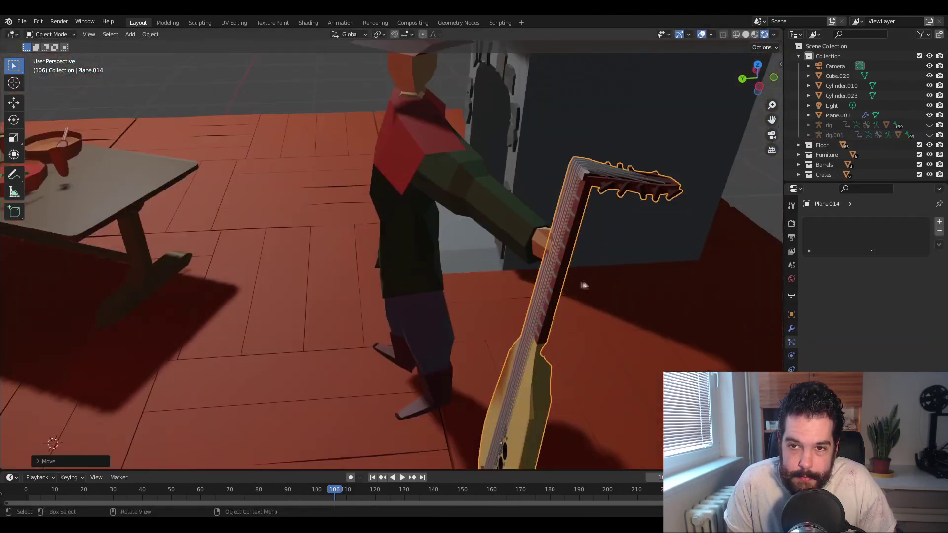
Step: Angle the lute in the bard's hand and move the animal head onto the wall
key("r")
left_click(588, 229)
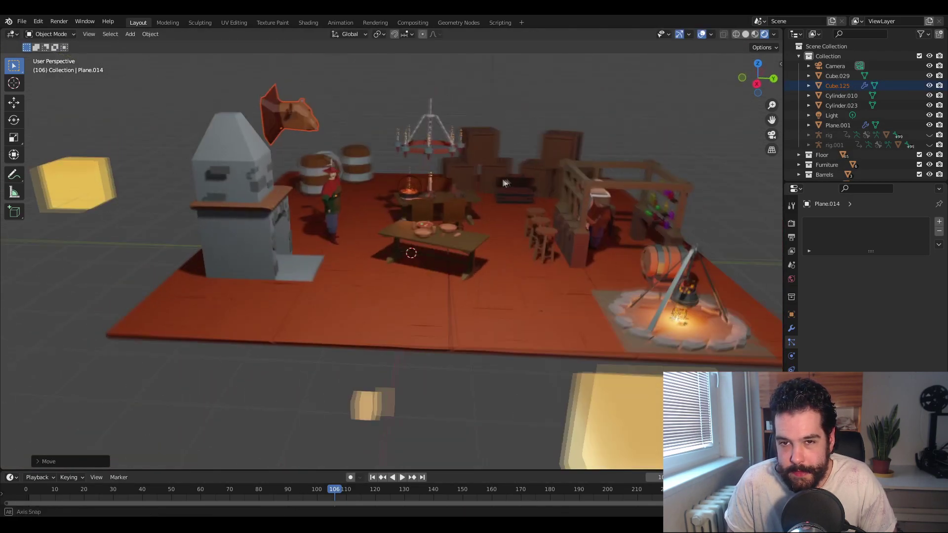
key("g")
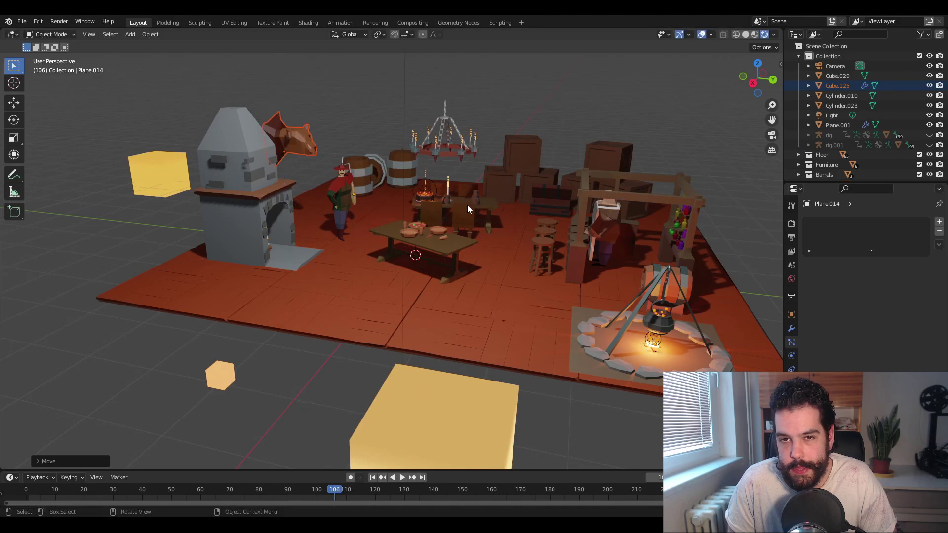
key("alt+a")
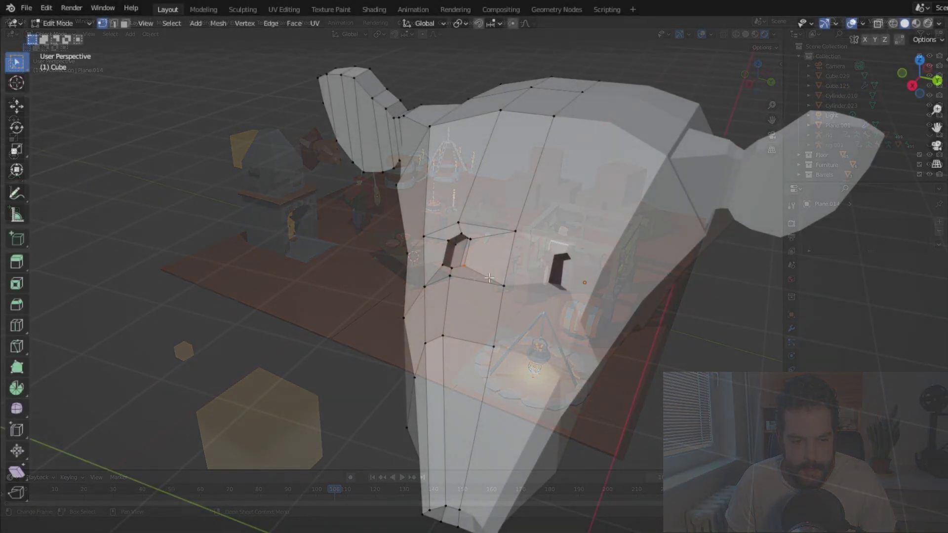
scroll(294, 279, "down", 3)
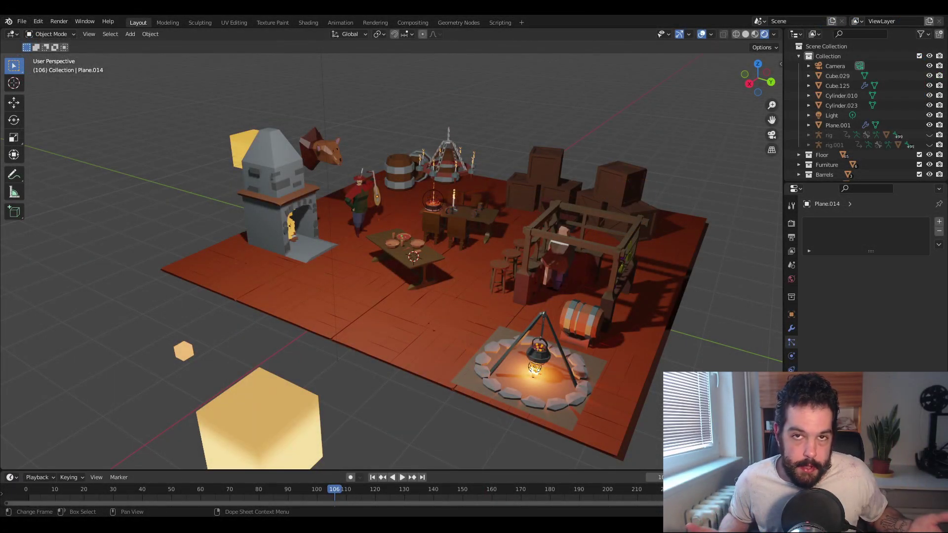
scroll(409, 366, "down", 4)
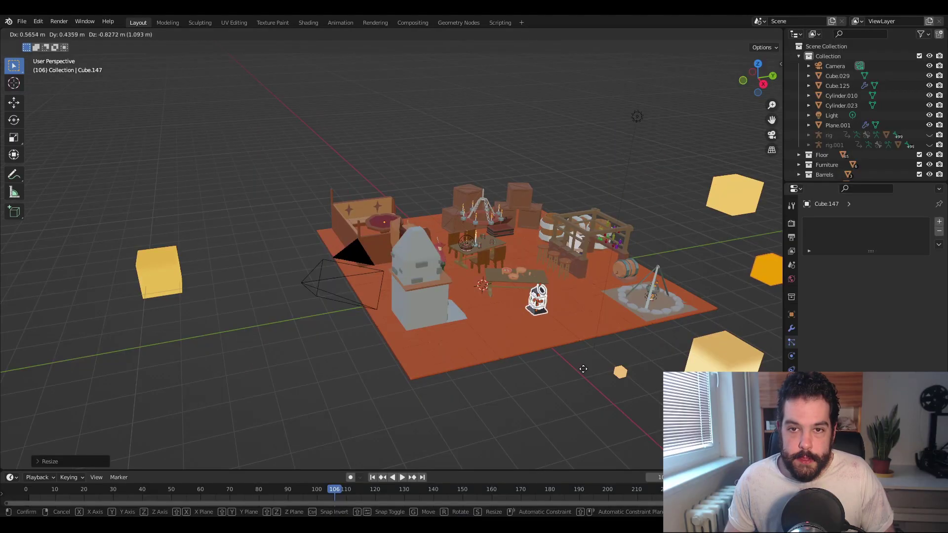
Step: Resize the lantern and set it on the table
left_click(552, 268)
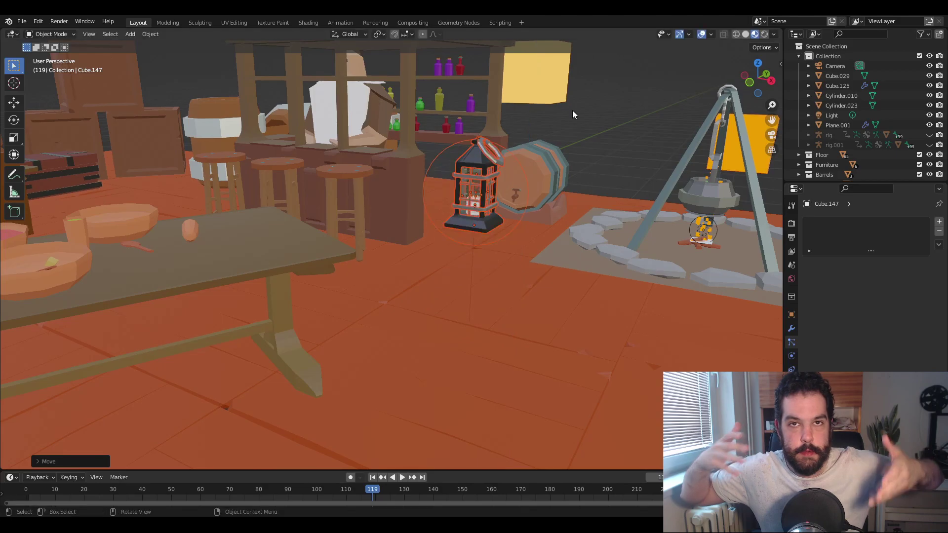
key("g")
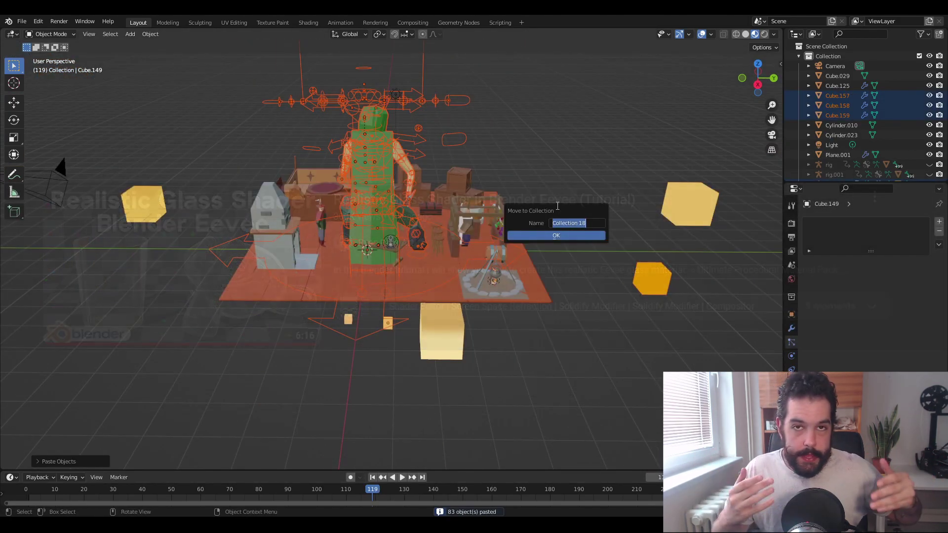
scroll(828, 140, "down", 5)
Step: Scale down the pasted rogue character
left_click(846, 115)
scroll(847, 142, "down", 3)
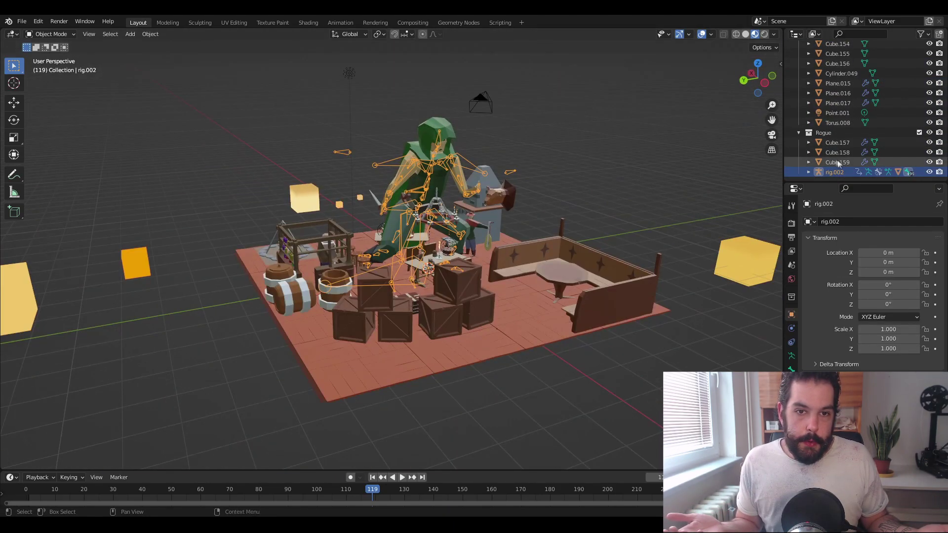
key("s")
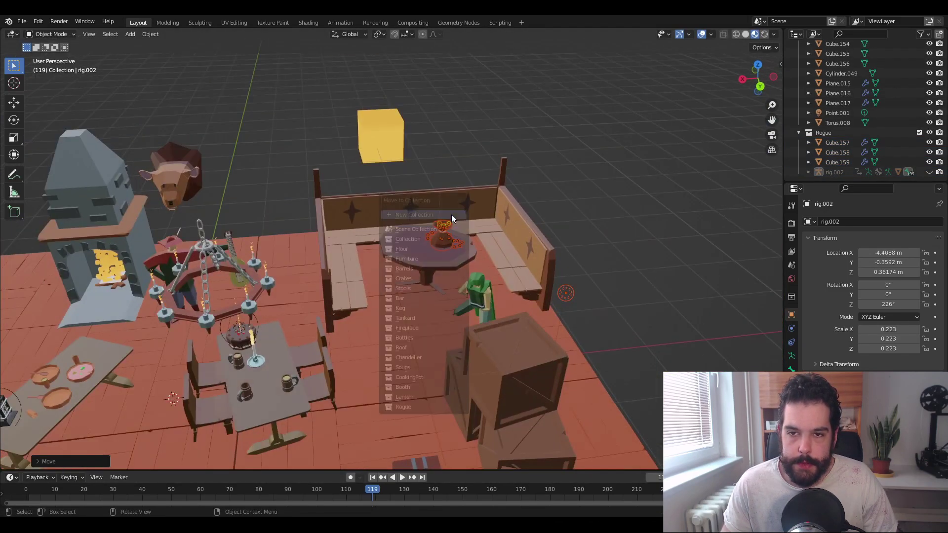
Step: Move the gold objects into a new collection named Gold
left_click(452, 214)
type("GoldnBag")
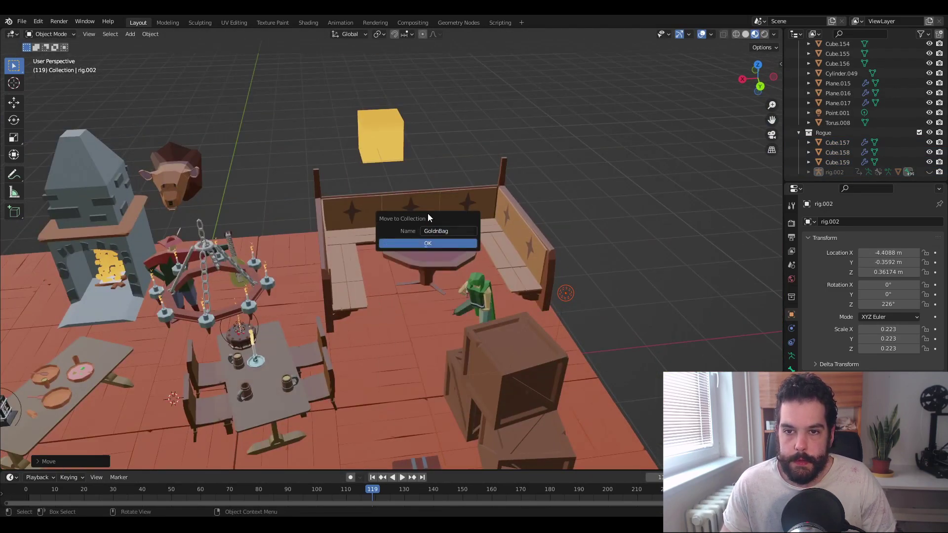
key("Return")
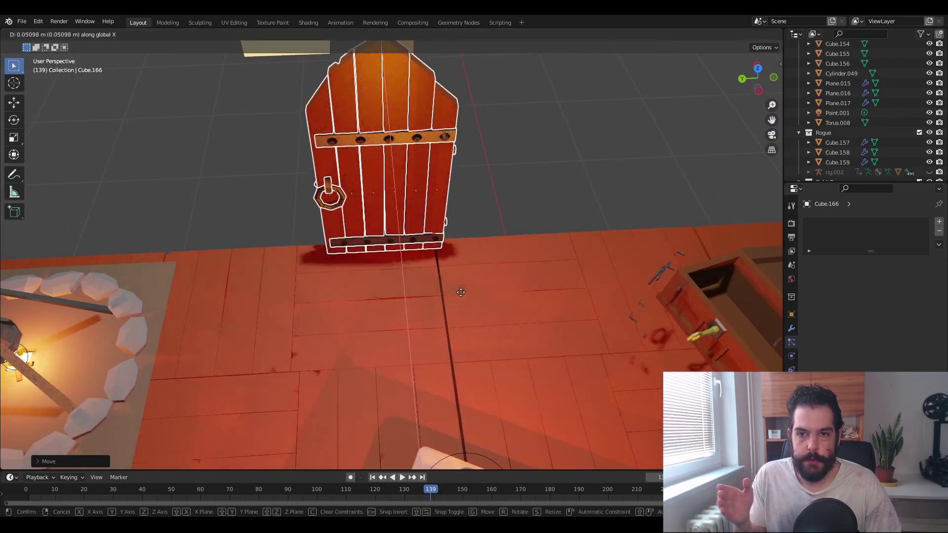
Step: Slide the door along the X axis into place
middle_click_drag(469, 266, 514, 376)
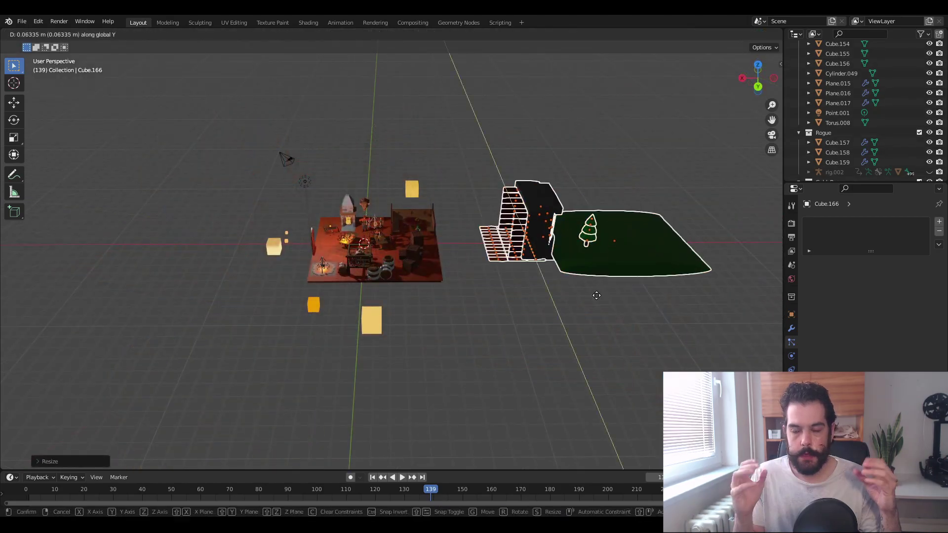
middle_click_drag(595, 294, 501, 306)
scroll(630, 336, "up", 4)
key("g")
key("x")
scroll(493, 296, "up", 5)
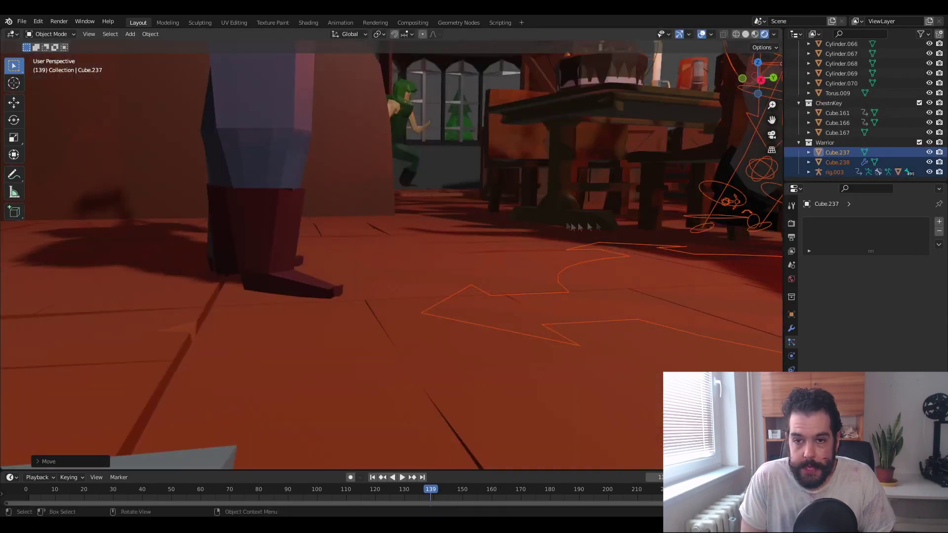
Step: Check the warrior from floor level, cancel a trial X rotation, and pull back wide
middle_click_drag(711, 208, 599, 320)
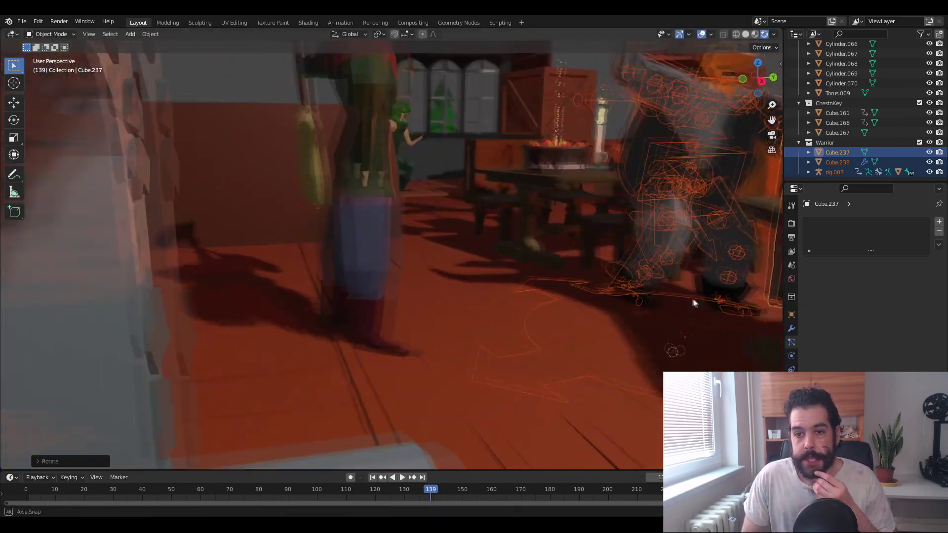
key("r")
key("x")
key("Escape")
scroll(642, 294, "down", 5)
middle_click_drag(642, 294, 662, 296)
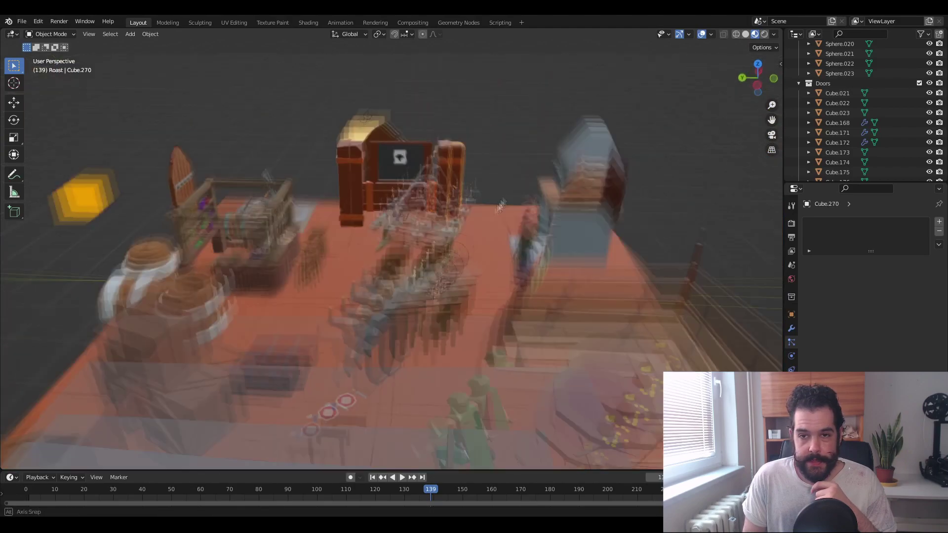
Step: Select the BountyBoard collection's objects and delete the duplicate board pieces
left_click(799, 83)
right_click(832, 93)
left_click(770, 129)
key("KP_Decimal")
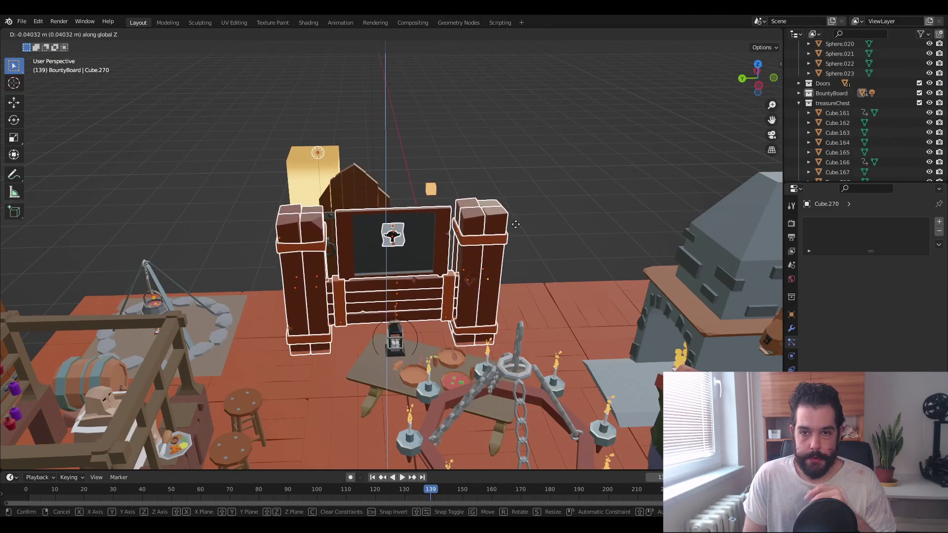
key("Escape")
key("x")
left_click(426, 146)
Step: Move the bounty board beside the fireplace and save Tavern.blend
right_click(832, 94)
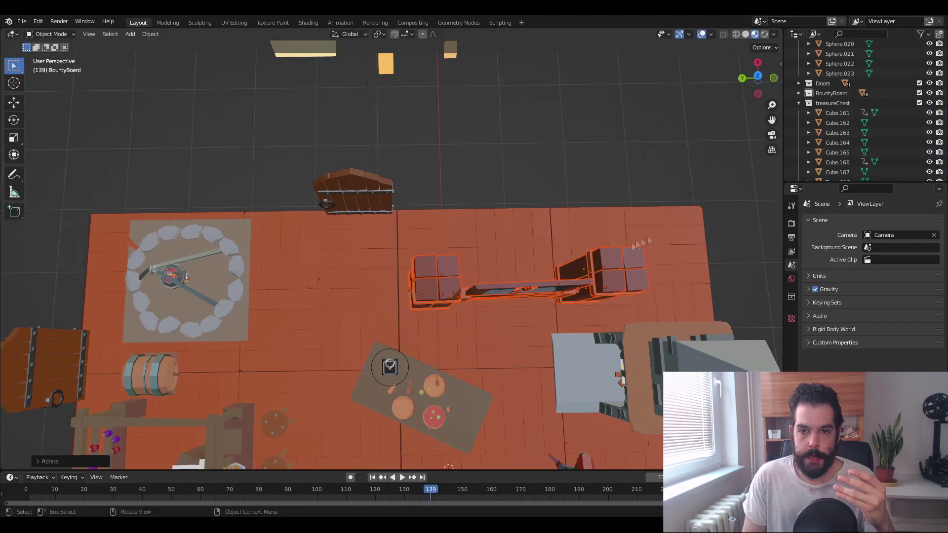
key("g")
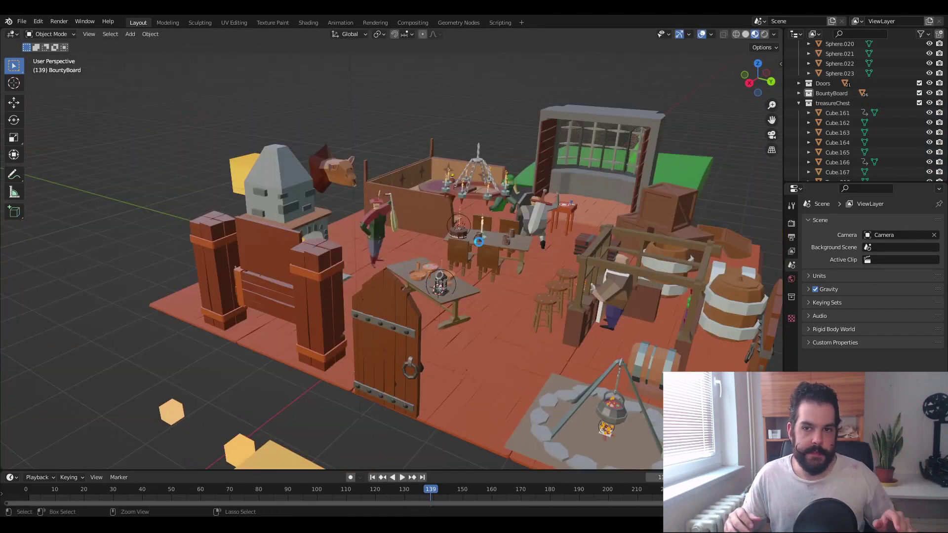
key("ctrl+s")
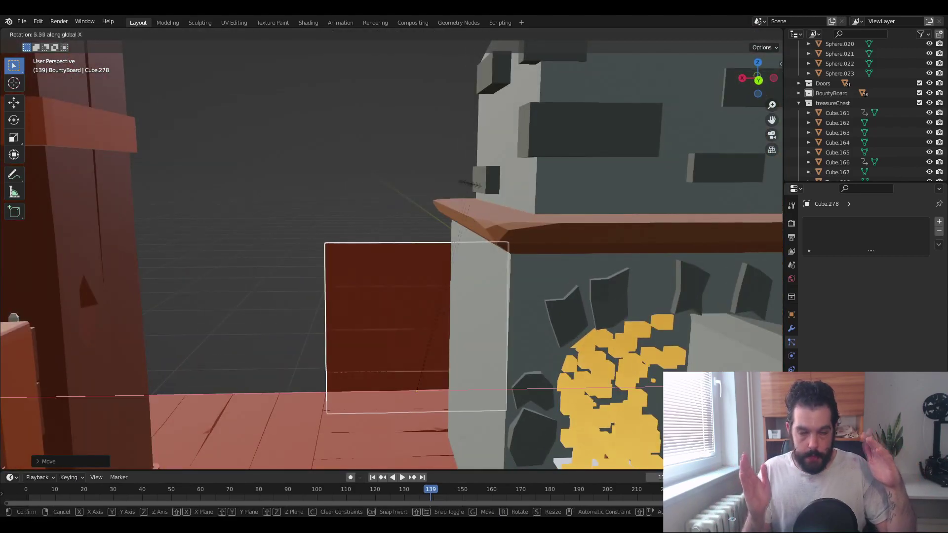
Step: Rotate the plank panel about the Y axis and shift it along X
key("r")
key("y")
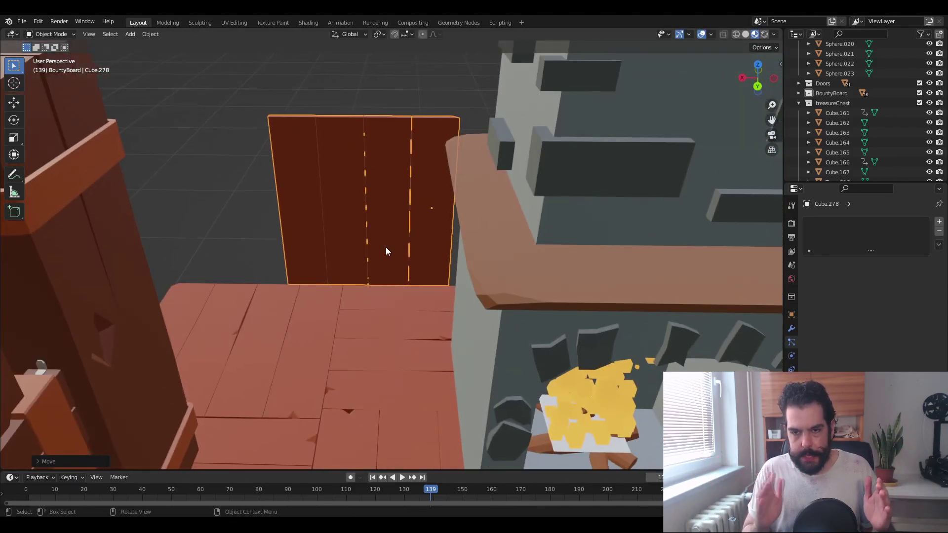
key("g")
key("x")
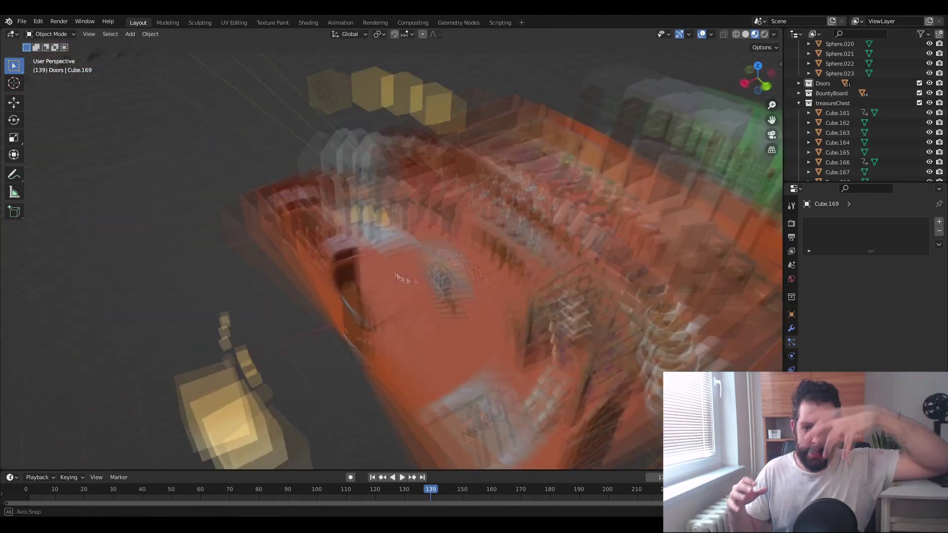
Step: Add a new cube and place it beside the fireplace
key("shift+a")
mouse_move(377, 277)
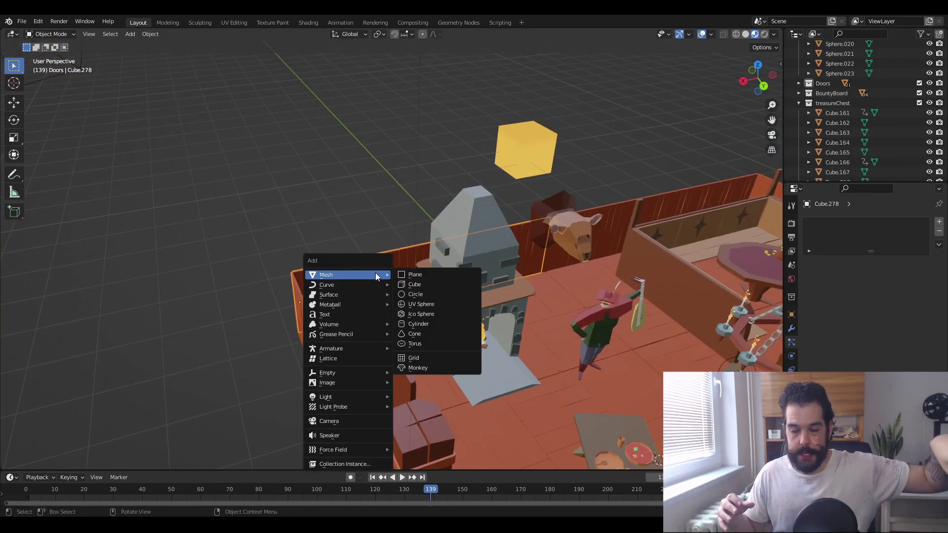
left_click(415, 284)
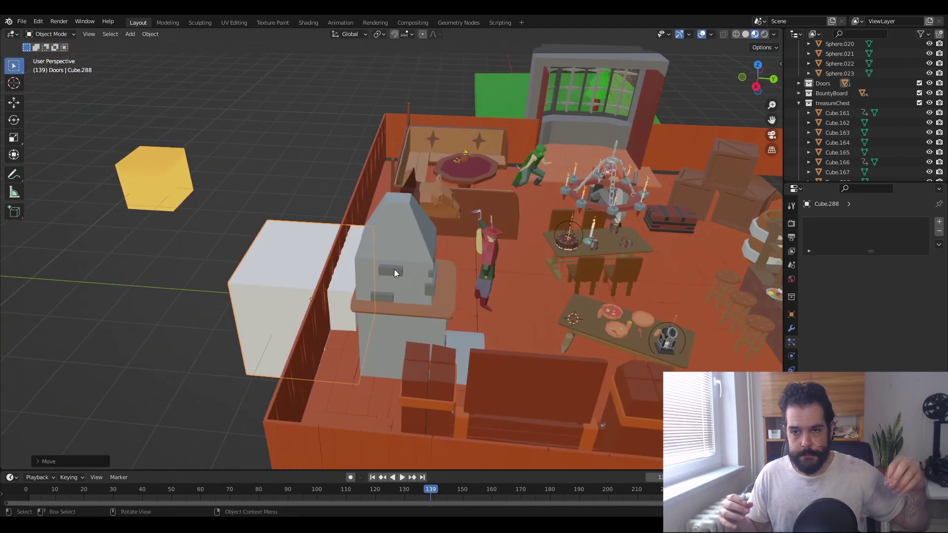
key("g")
left_click(498, 261)
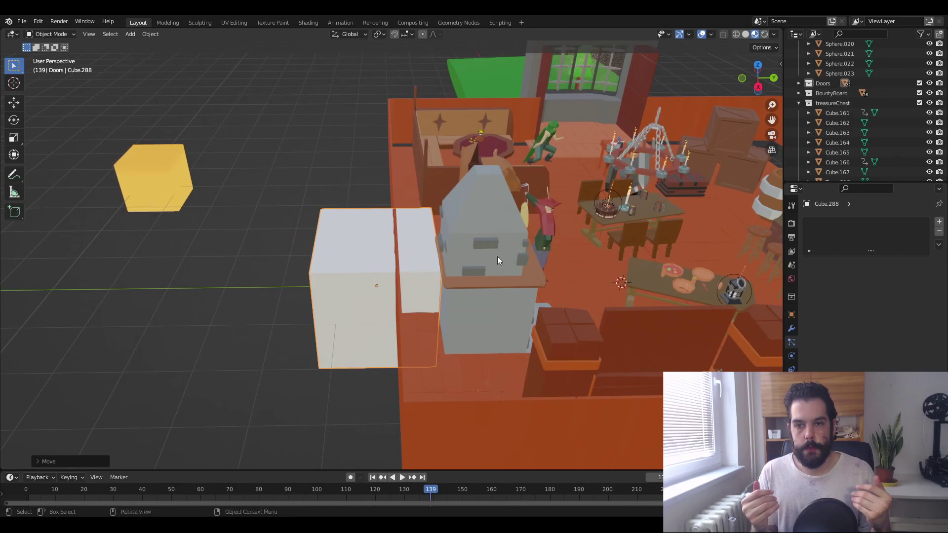
key("g")
left_click(505, 162)
Step: Flatten the cube along Y into a thin slab and stretch it 4.5 along X
key("s")
key("y")
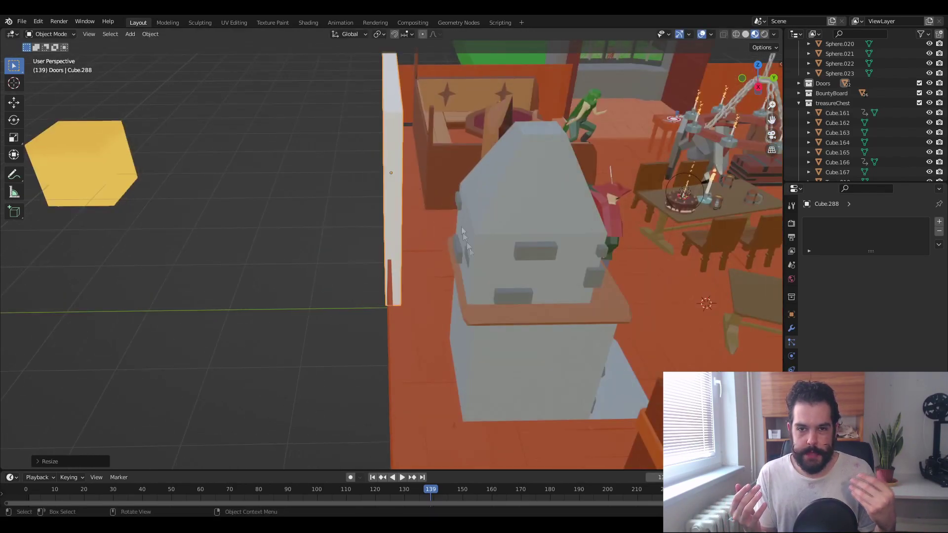
key("g")
key("y")
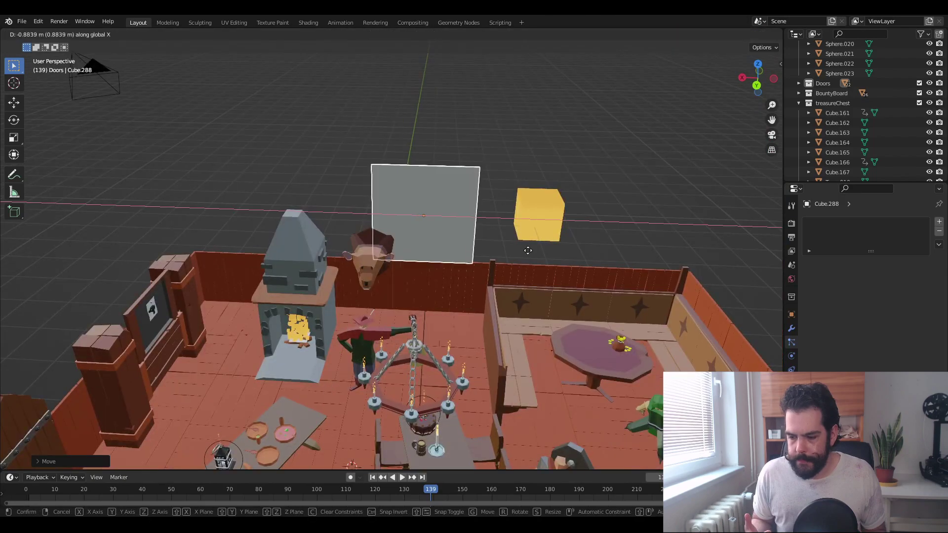
key("s")
key("x")
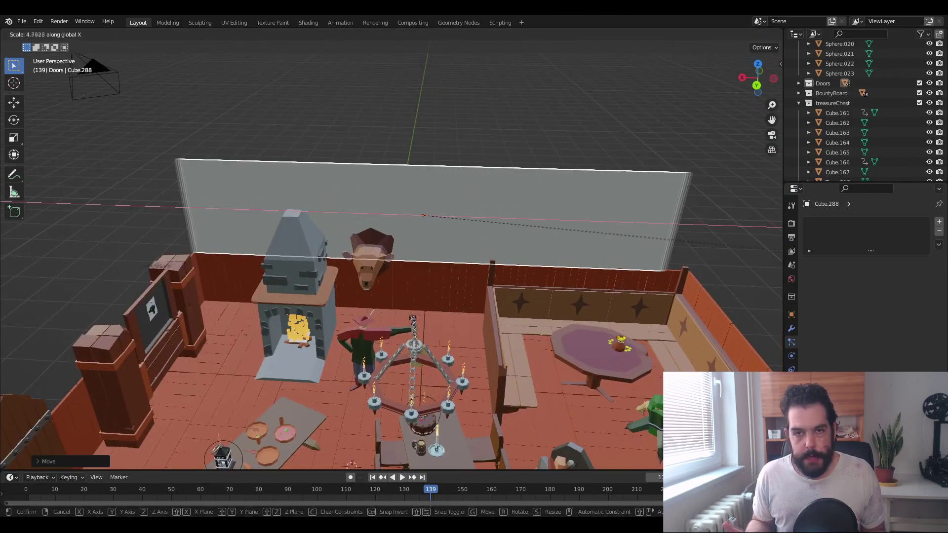
key("Return")
Step: In top view, slide the wall slab along X and place a duplicate along X
key("KP_7")
key("g")
key("x")
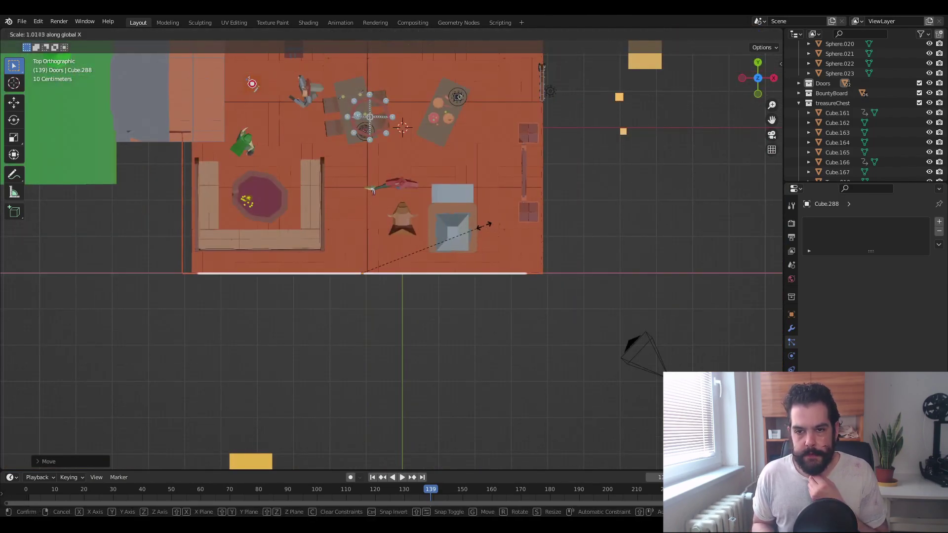
scroll(498, 228, "up", 2)
key("shift+d")
key("x")
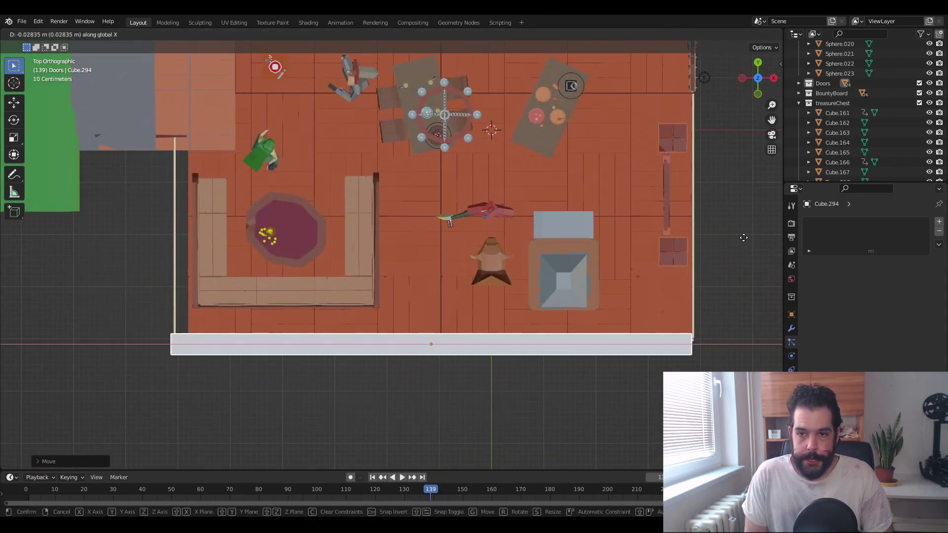
left_click(744, 238)
middle_click_drag(743, 238, 432, 220)
Step: Add four centred loop cuts across the wall slab in Edit Mode
key("Tab")
key("ctrl+r")
scroll(371, 196, "up", 3)
left_click(371, 196)
right_click(371, 196)
Step: Rotate and bevel the selected wall edges, then cut another edge loop into the panels
key("r")
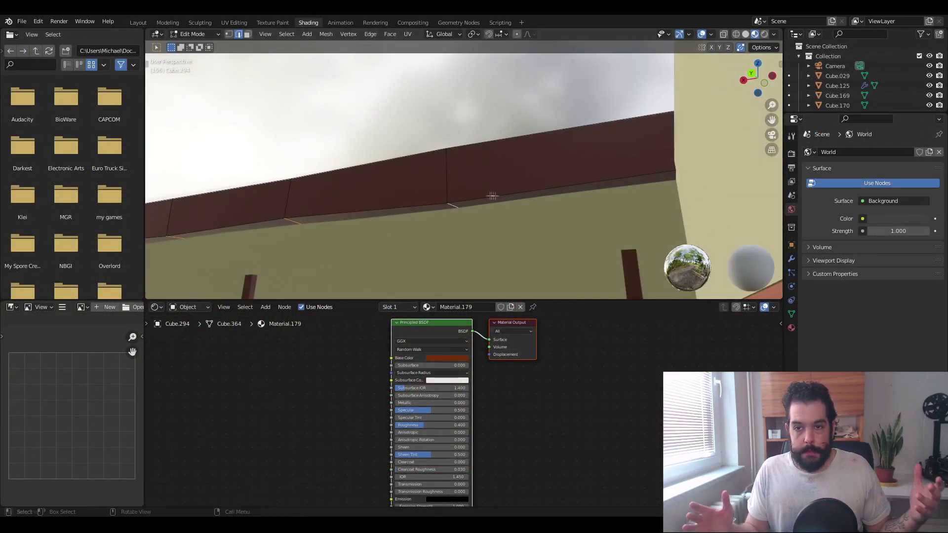
middle_click_drag(492, 196, 553, 208)
key("ctrl+b")
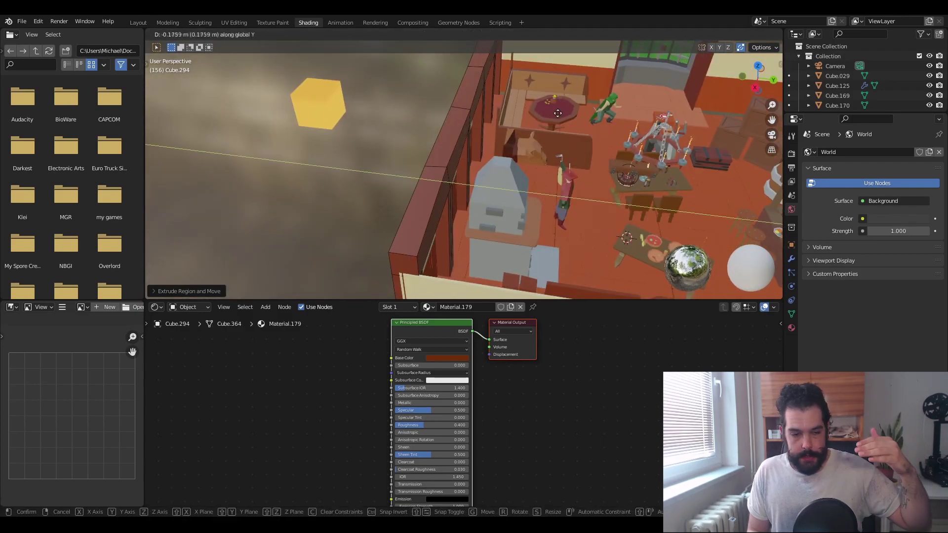
left_click(554, 112)
middle_click_drag(555, 112, 530, 192)
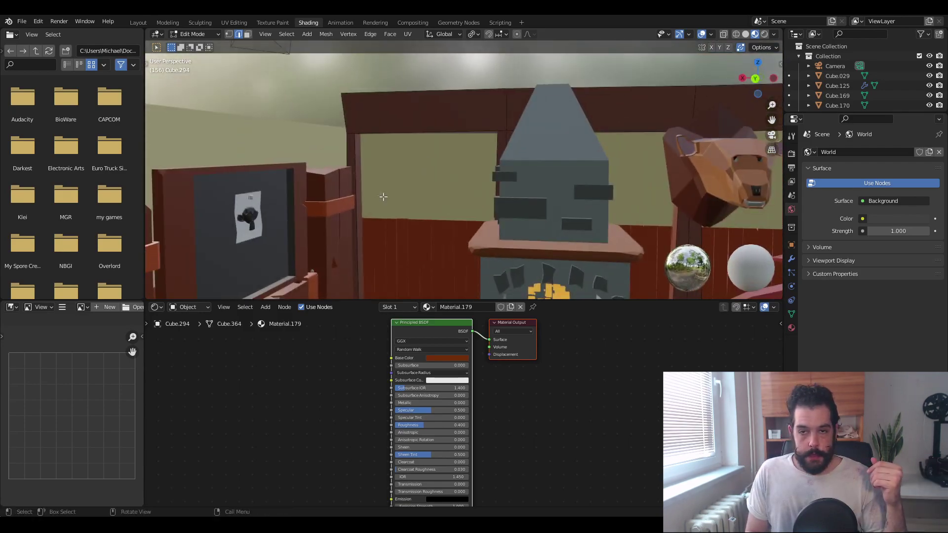
mouse_move(383, 196)
middle_mouse_down()
mouse_move(365, 198)
mouse_move(390, 190)
middle_mouse_up()
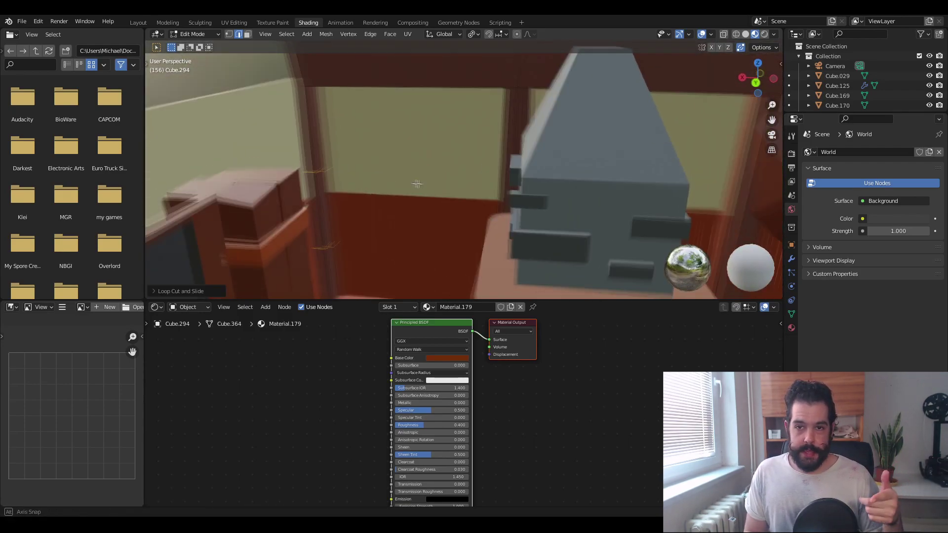
key("ctrl+r")
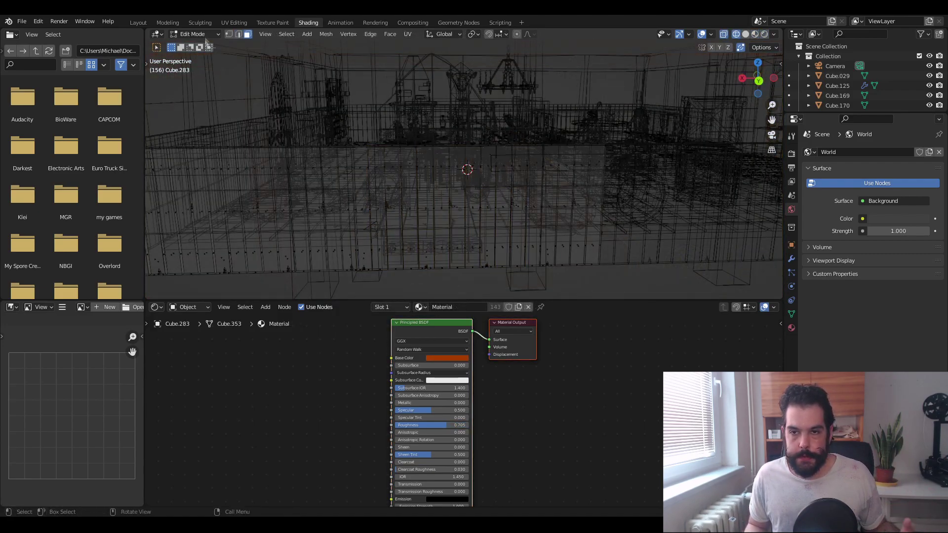
Step: Restore solid shading, view the room top-down, and move the floor planks into the Floor collection
key("1")
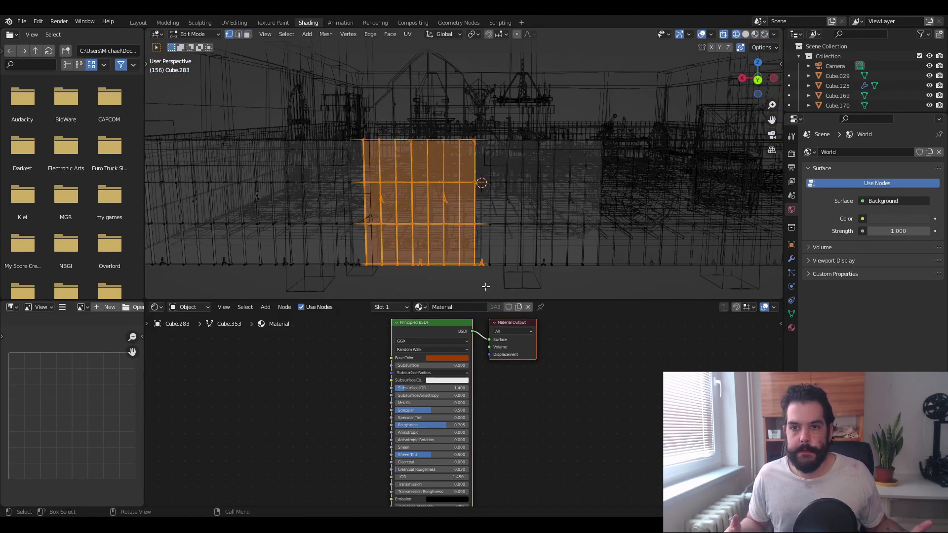
key("x")
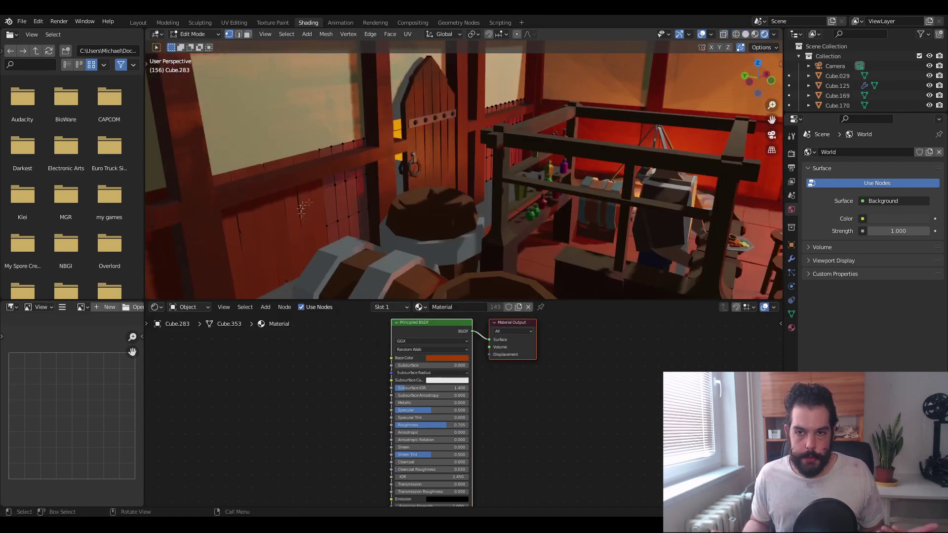
middle_click_drag(429, 178, 438, 179)
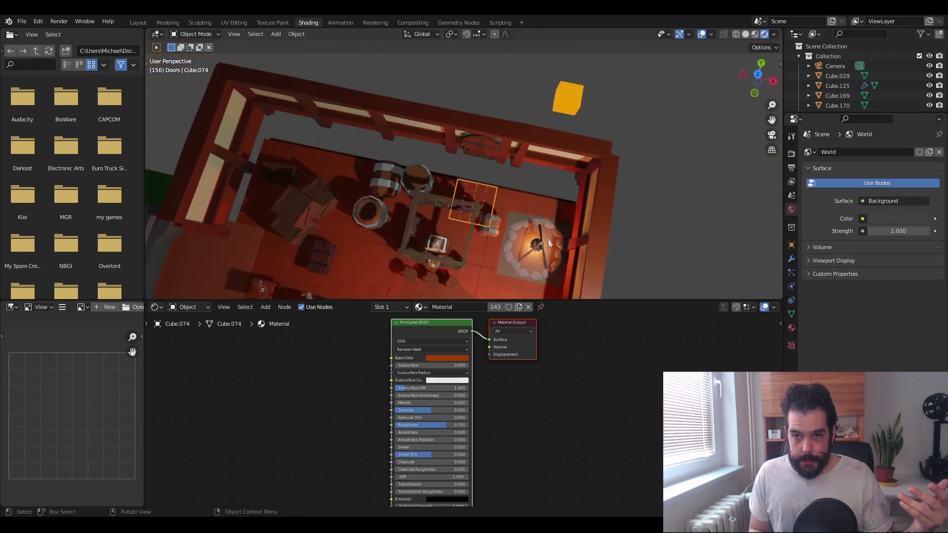
middle_click_drag(550, 243, 471, 190)
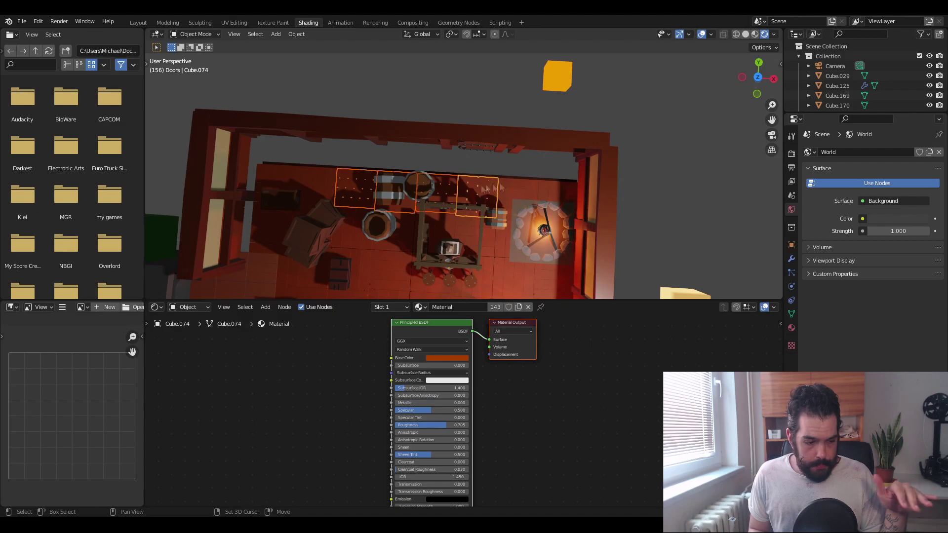
right_click(285, 130)
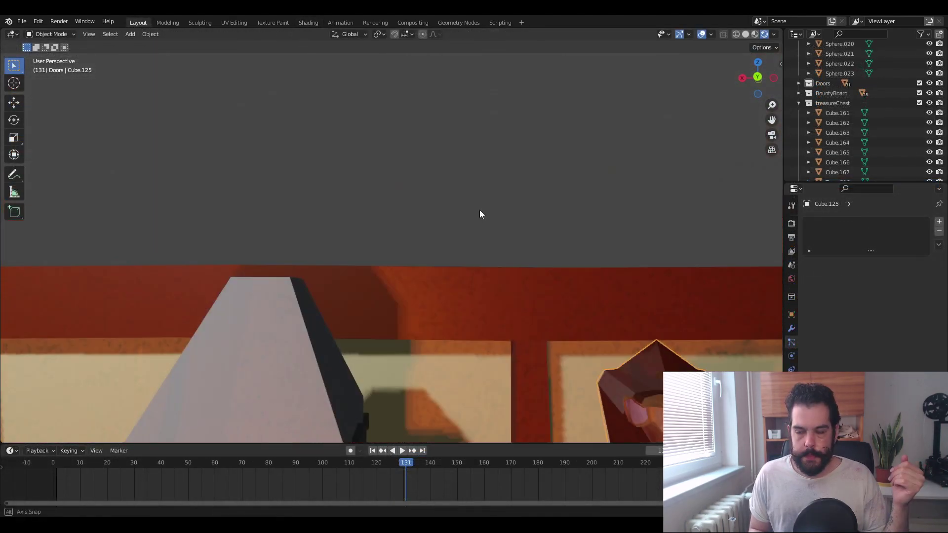
middle_click_drag(480, 214, 489, 277)
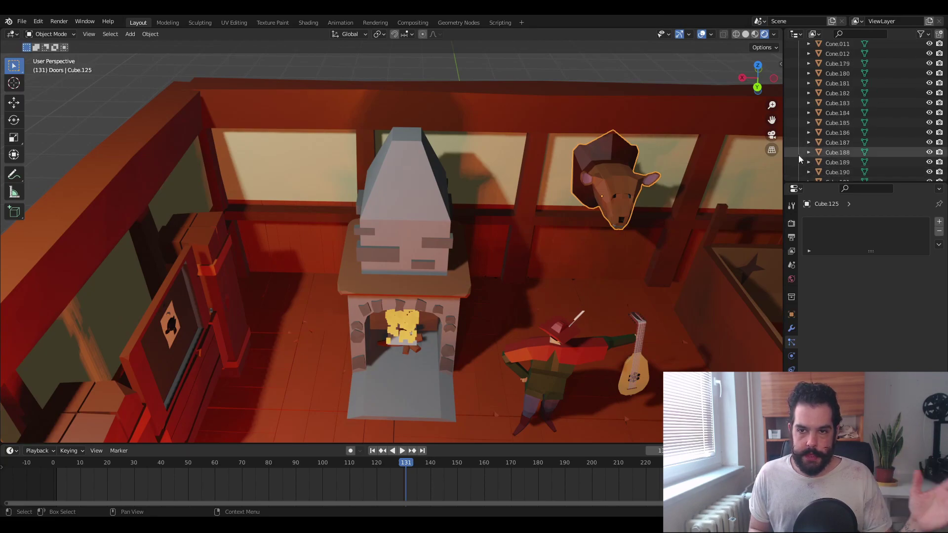
Step: Select the fireplace parts and move them along the Y axis
scroll(809, 108, "up", 15)
left_click(384, 251)
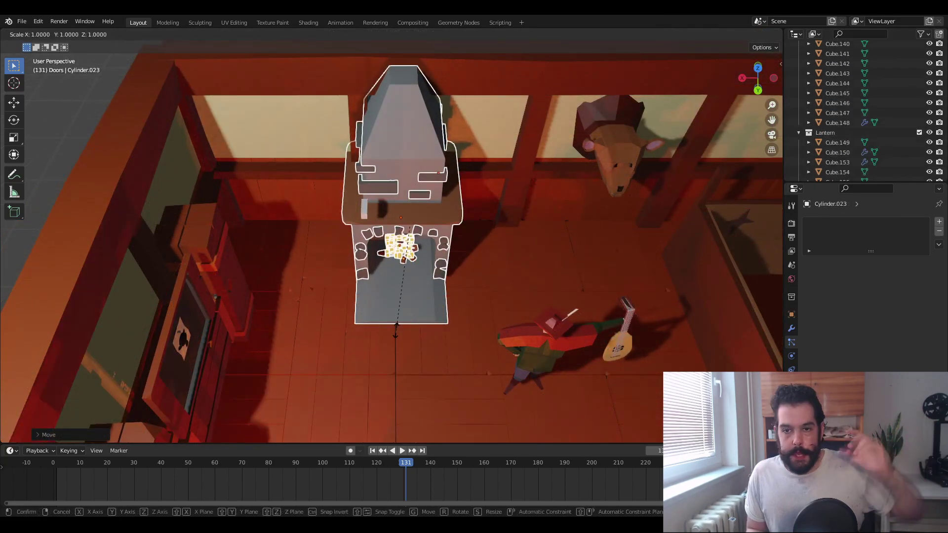
key("g")
key("x")
key("y")
left_click(440, 342)
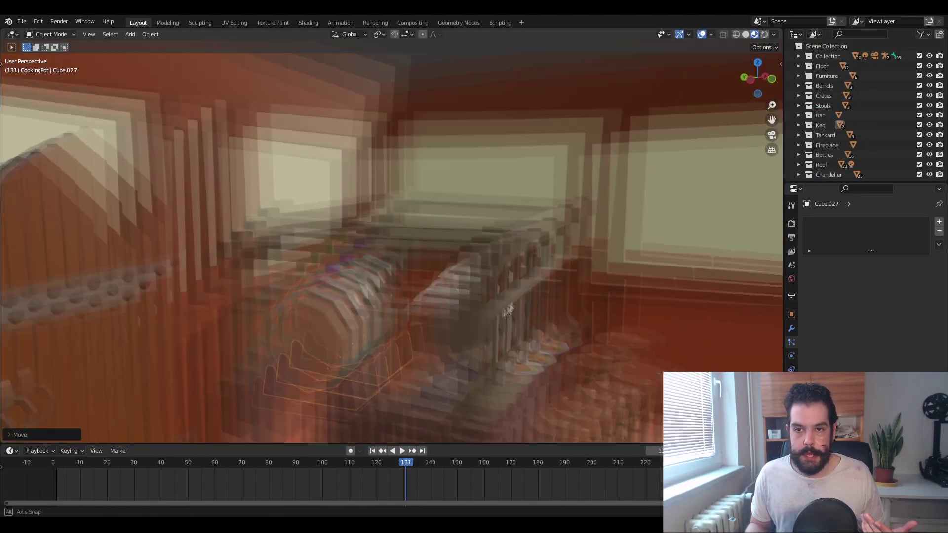
Step: Rotate the bar keg and reposition the barrel on the table
middle_click_drag(509, 309, 433, 314)
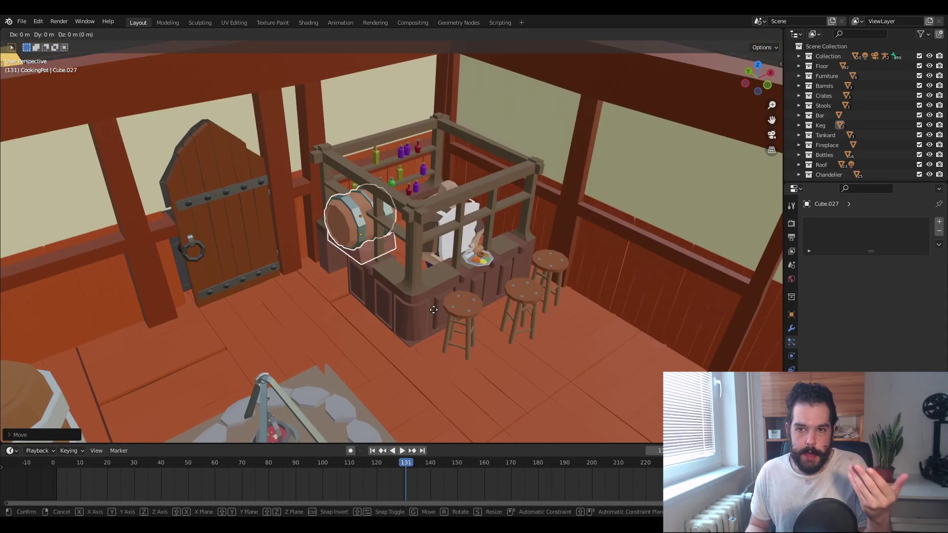
key("r")
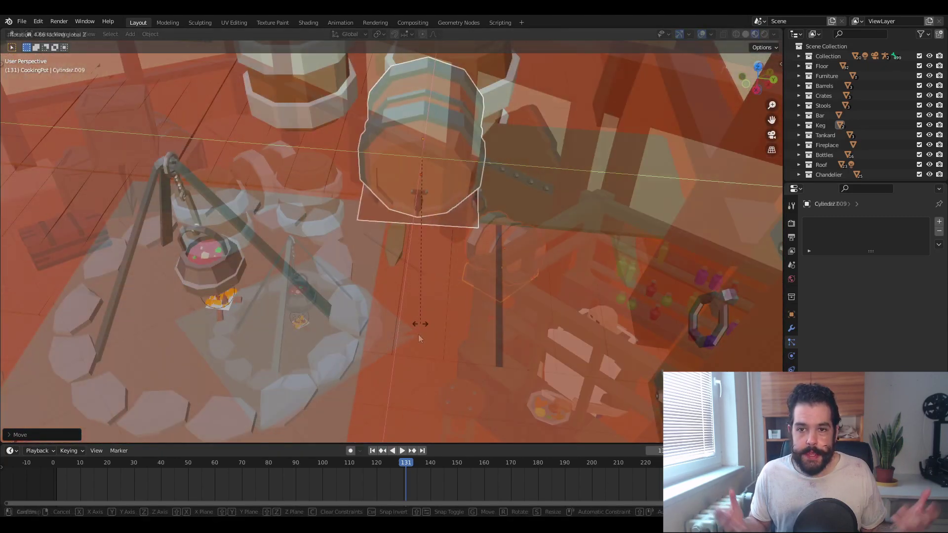
key("g")
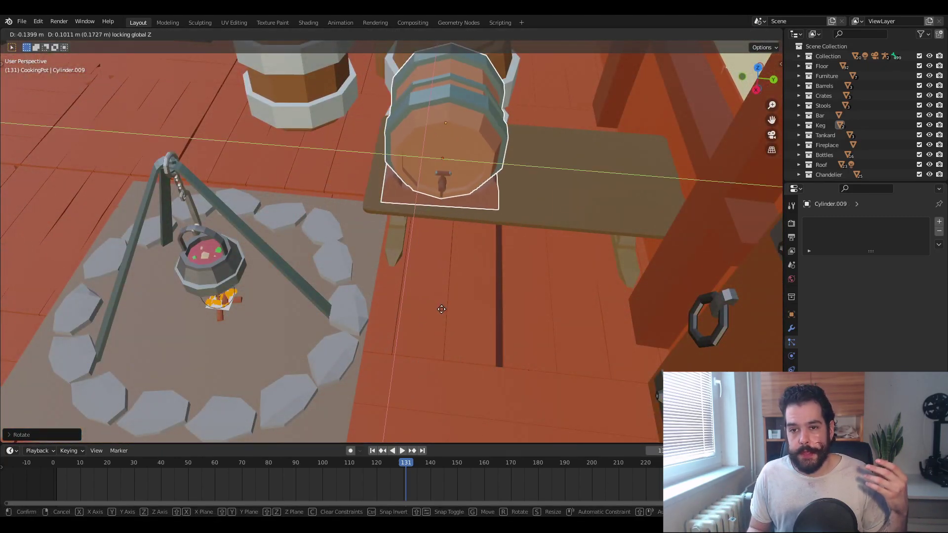
left_click(441, 309)
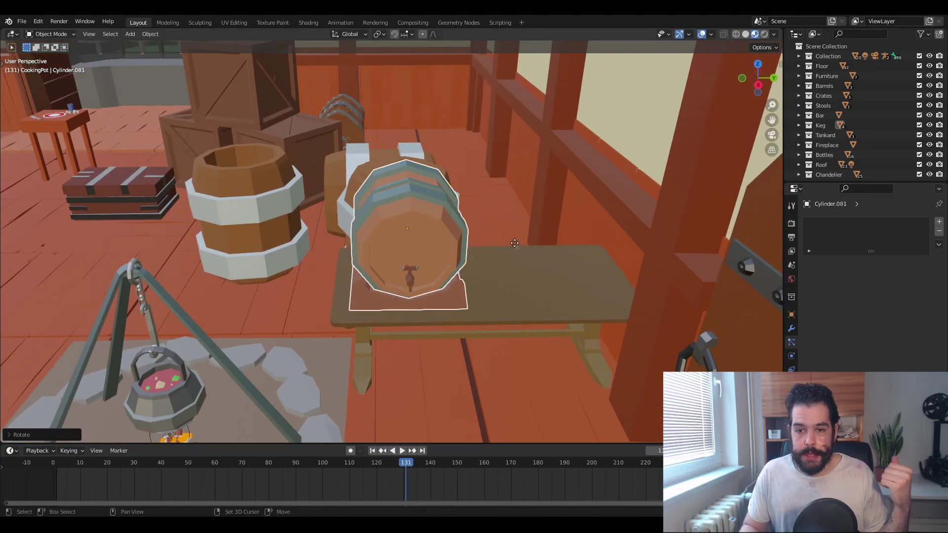
Step: Place a duplicate barrel beside the original, then select the Soups collection objects to move
key("shift+d")
left_click(637, 244)
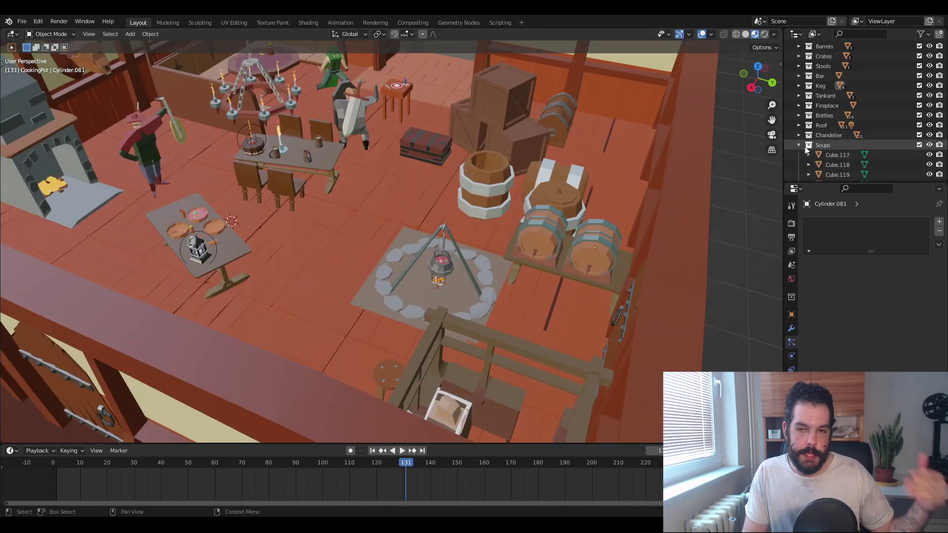
right_click(806, 149)
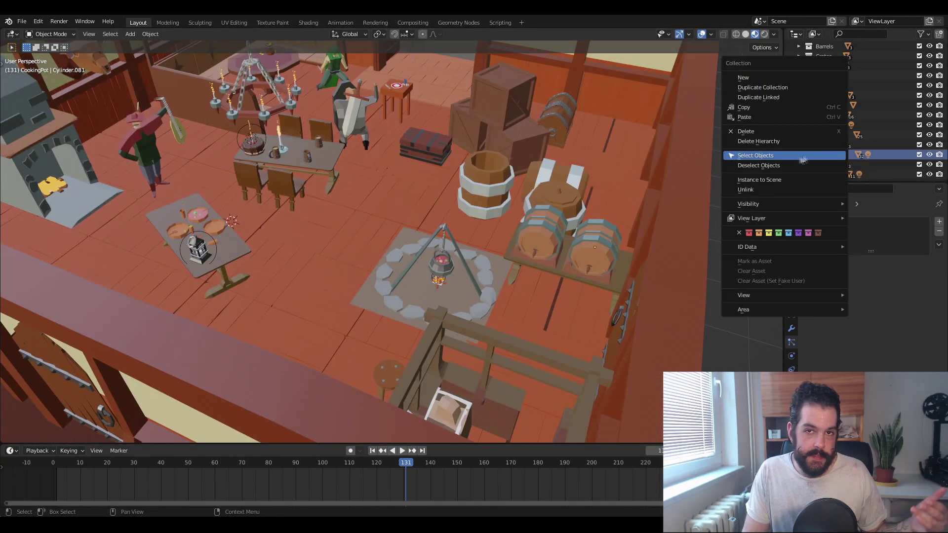
left_click(805, 152)
key("g")
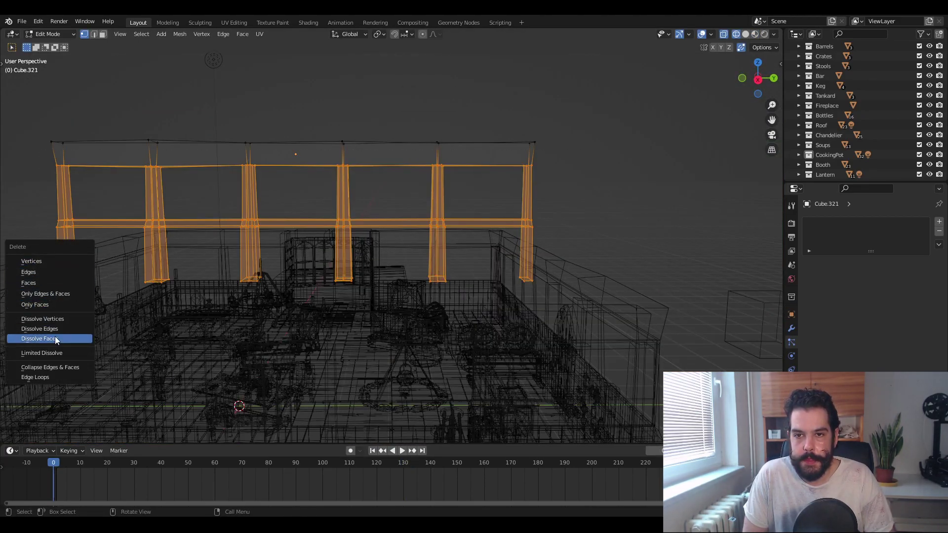
Step: Dissolve the beam frame's faces, then duplicate the long table into four side-by-side tables
left_click(55, 339)
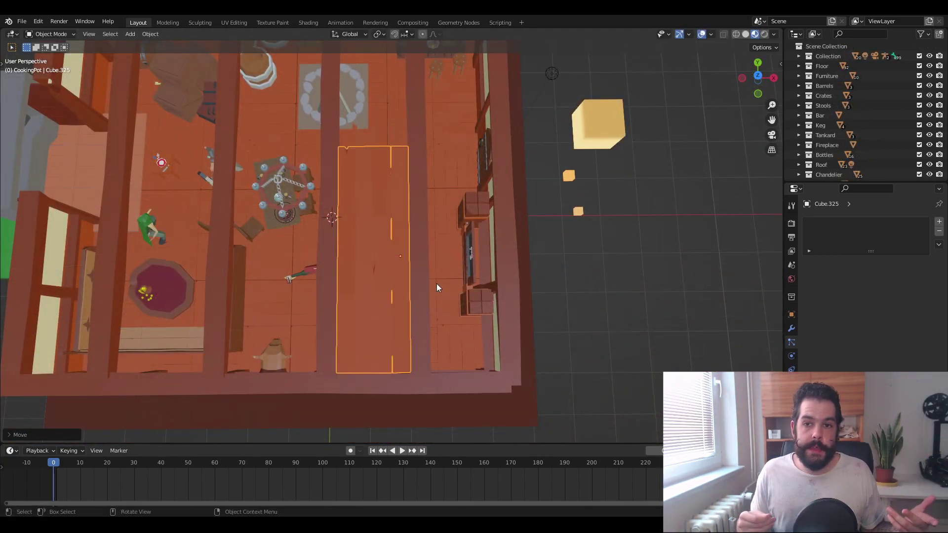
key("shift+d")
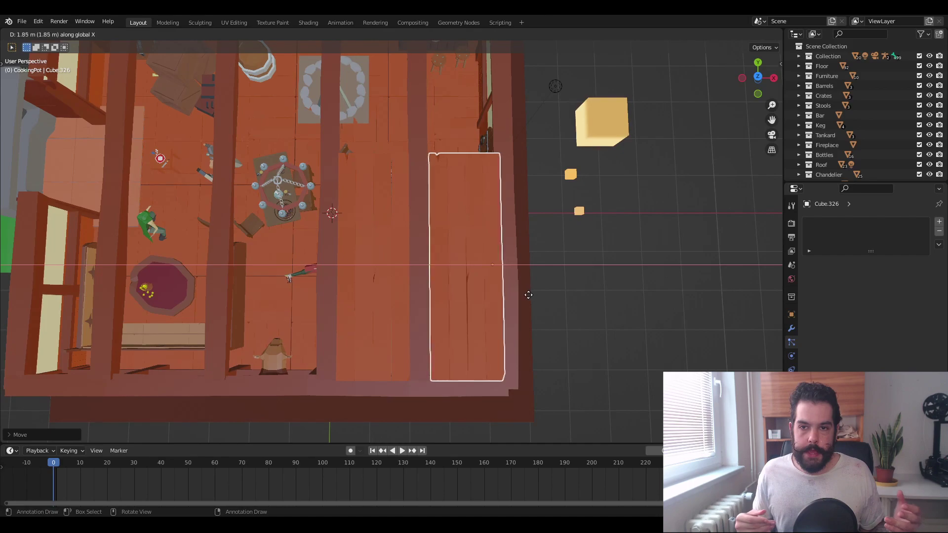
left_click(529, 295)
left_click(758, 78)
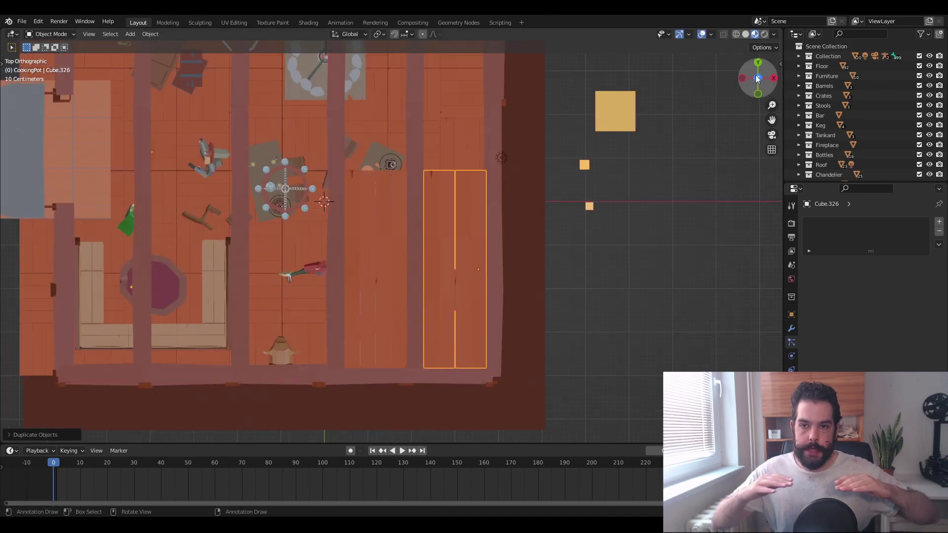
key("shift+d")
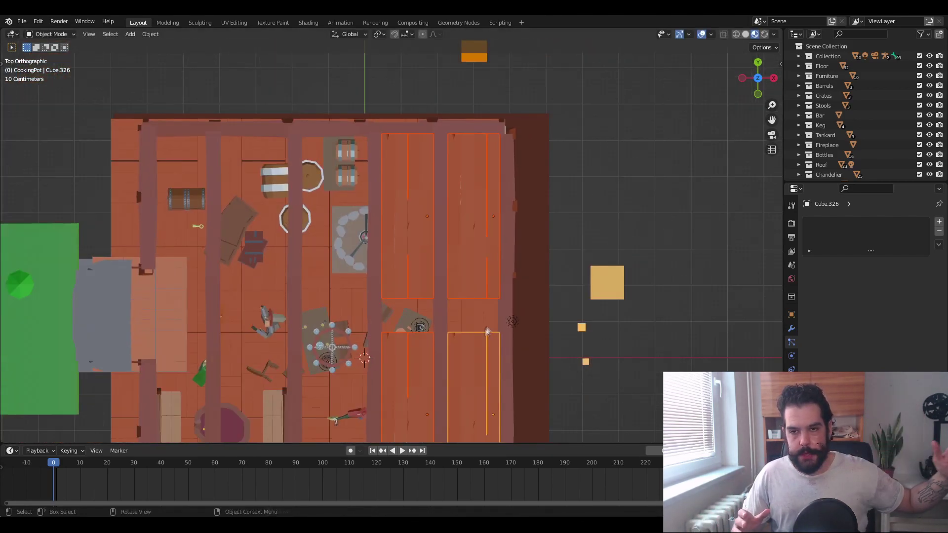
key("shift+d")
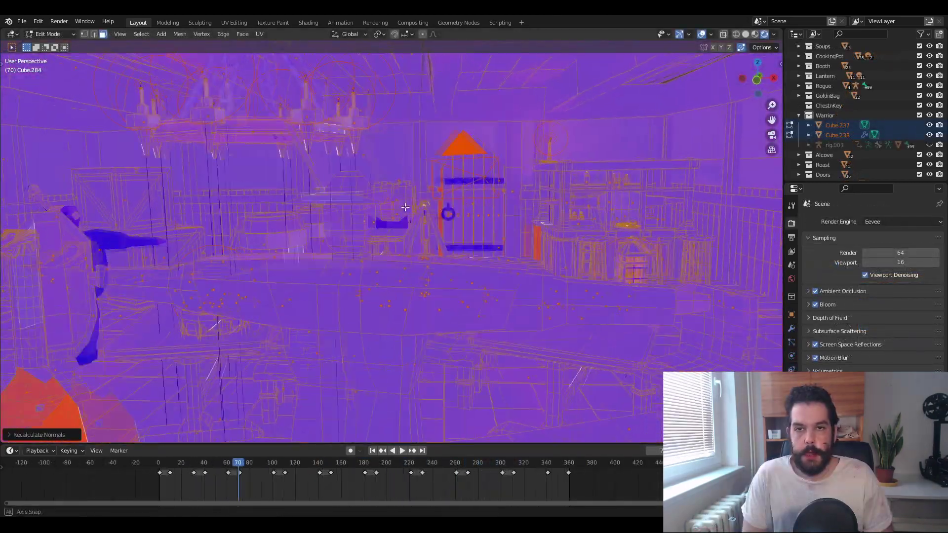
Step: Select the lute, zoom in on it, and flip its face normals
left_click(358, 228)
key("KP_Decimal")
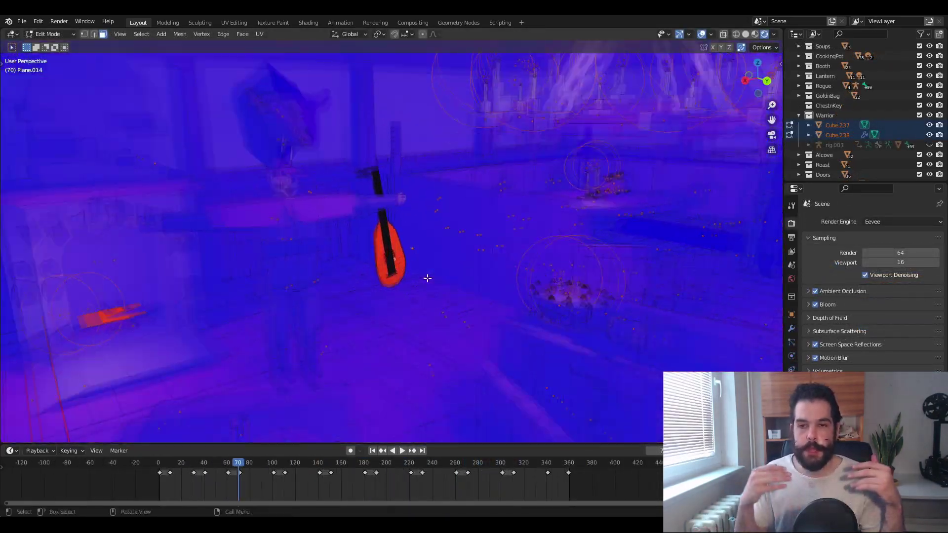
left_click(179, 34)
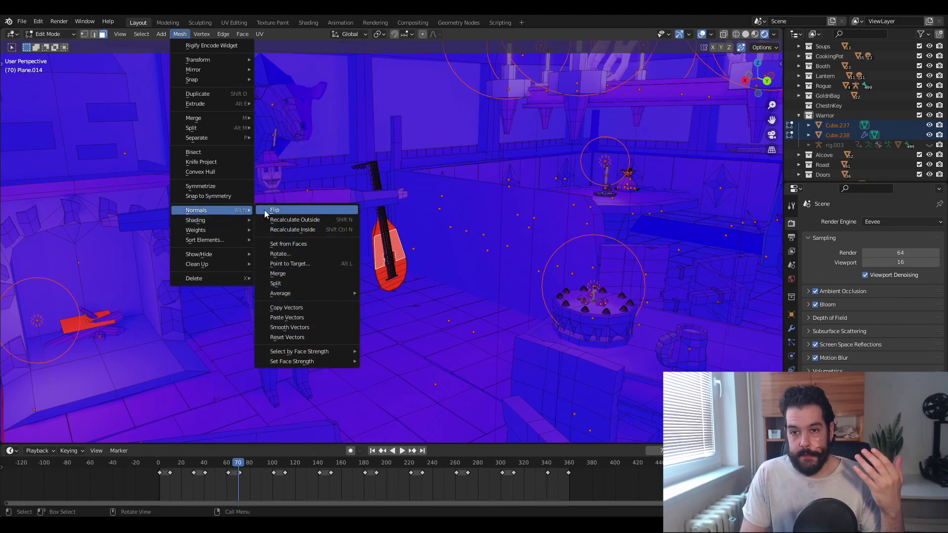
left_click(277, 218)
key("Tab")
key("Tab")
left_click(180, 34)
key("Escape")
Step: Recalculate the lute's normals to face outside and set them from faces
left_click(179, 34)
left_click(277, 221)
left_click(180, 34)
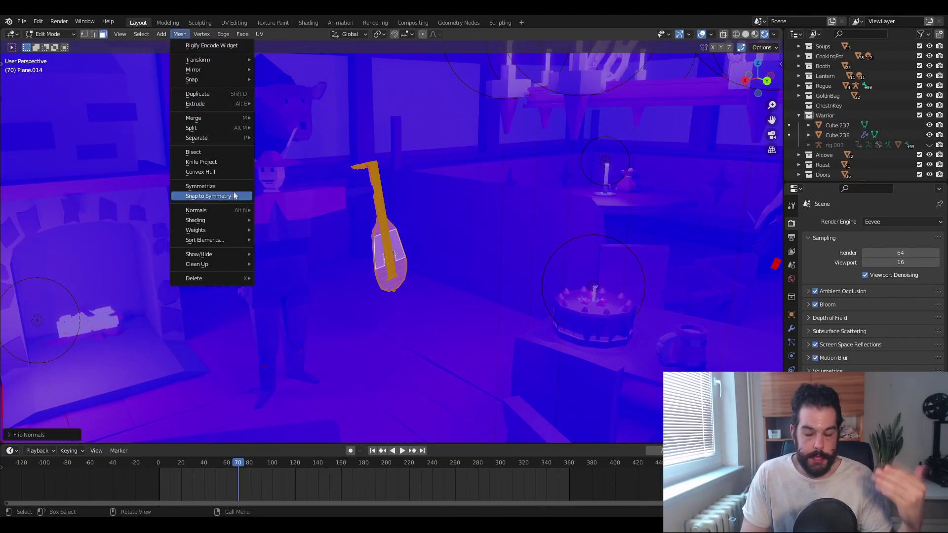
key("Escape")
mouse_move(246, 211)
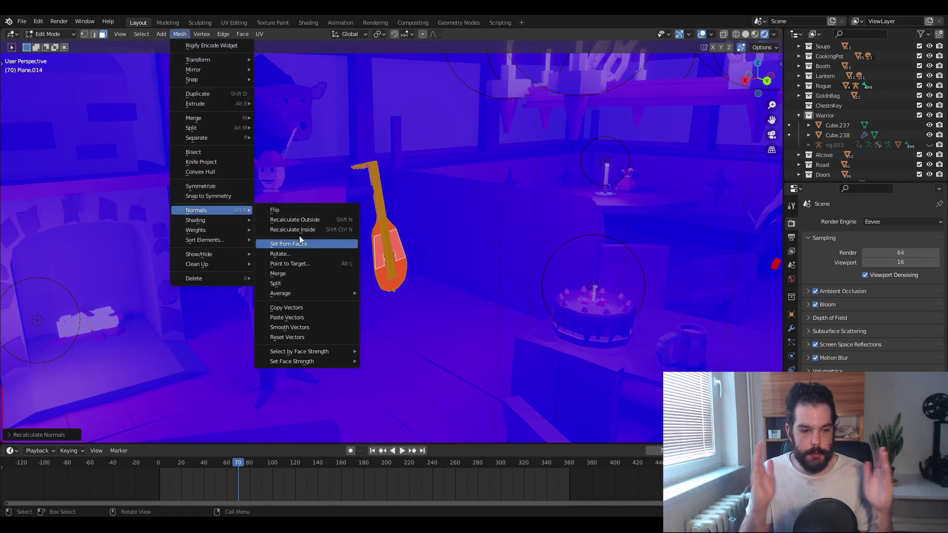
left_click(302, 244)
scroll(280, 212, "up", 1)
left_click(179, 34)
mouse_move(216, 117)
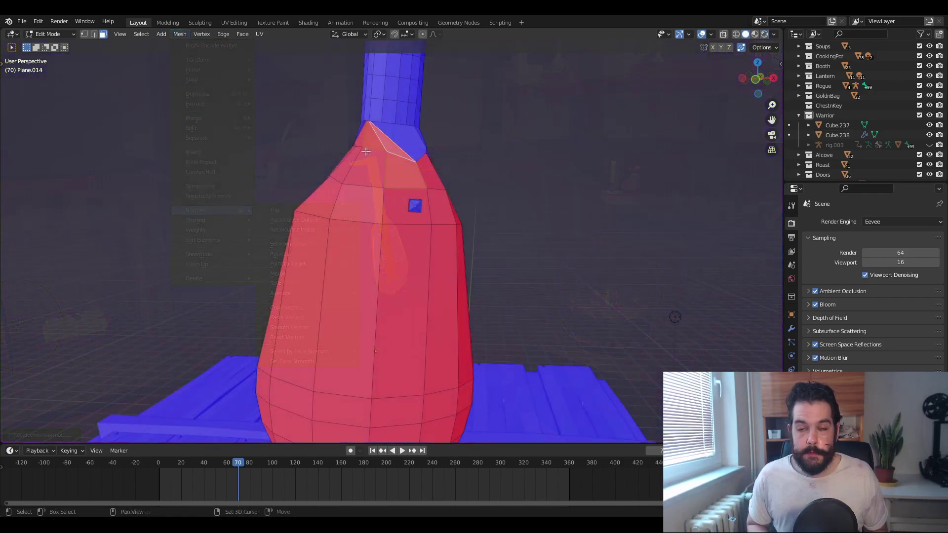
Step: Box-select the remaining red, inward-facing faces
mouse_move(375, 207)
middle_mouse_down()
mouse_move(403, 193)
mouse_move(346, 207)
mouse_move(296, 247)
middle_mouse_up()
scroll(296, 247, "up", 2)
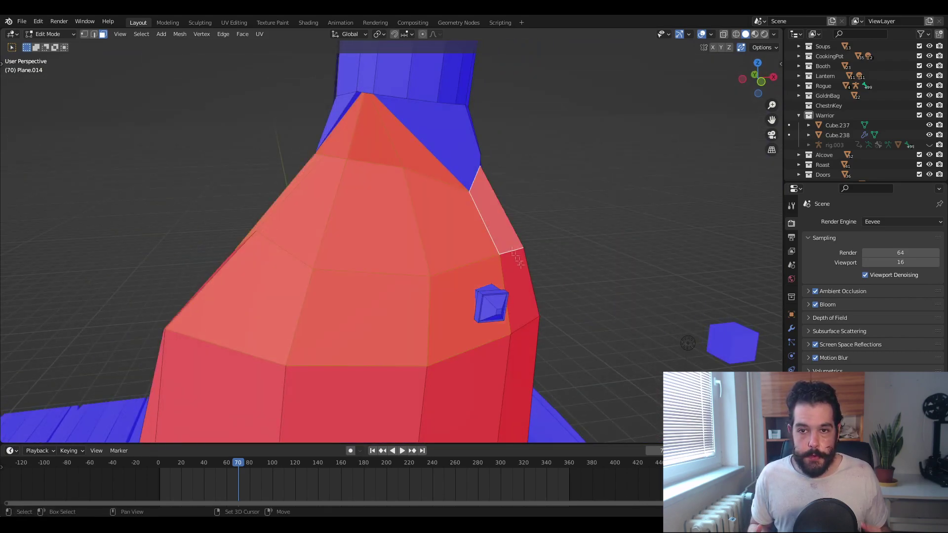
key("Return")
left_click(242, 361)
scroll(242, 362, "down", 3)
middle_click_drag(242, 362, 421, 168)
left_click_drag(421, 164, 288, 295)
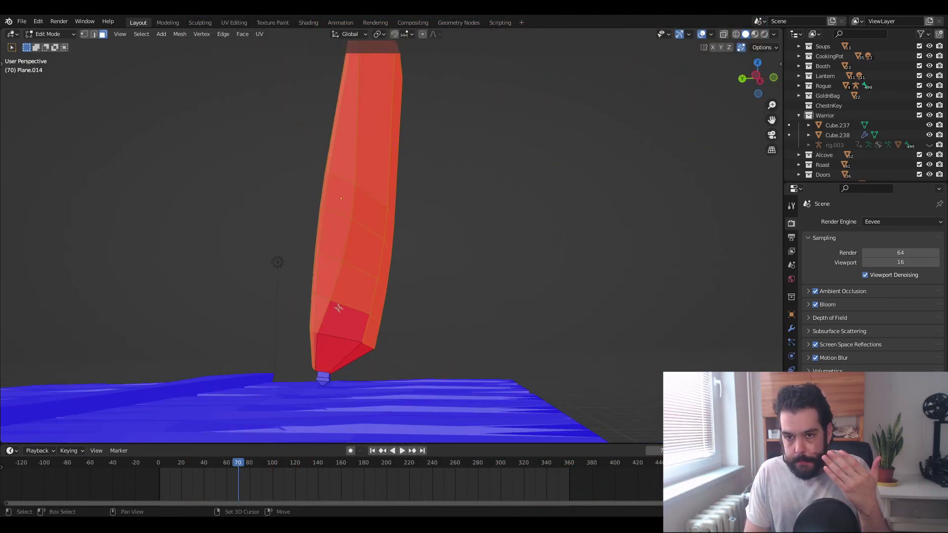
middle_click_drag(338, 308, 390, 375)
Step: Flip the chest's red faces so they point outward
left_click(180, 34)
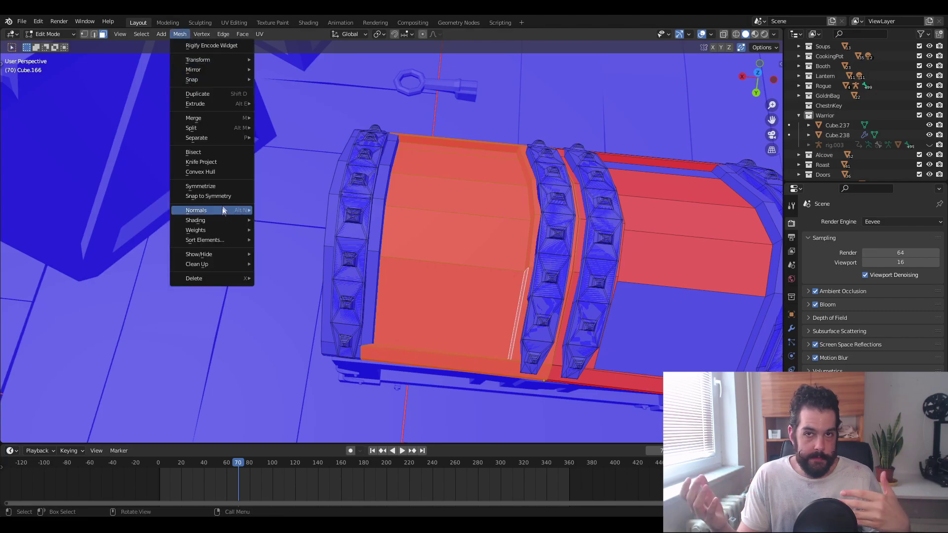
left_click(276, 212)
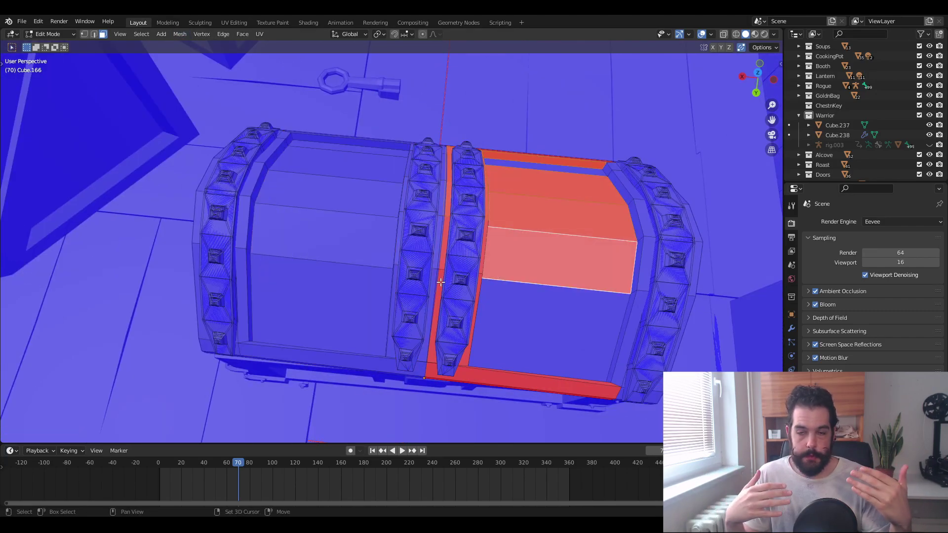
left_click(277, 210)
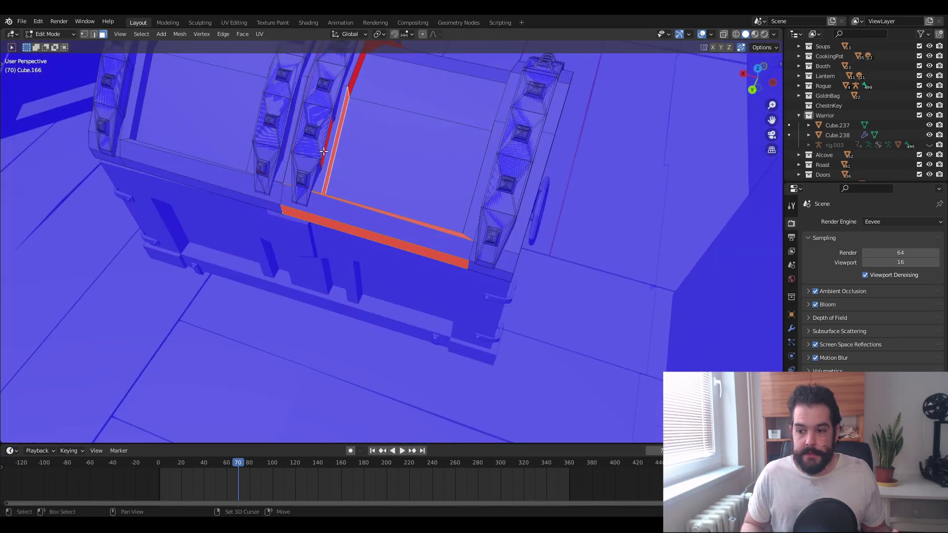
middle_click_drag(323, 151, 366, 108)
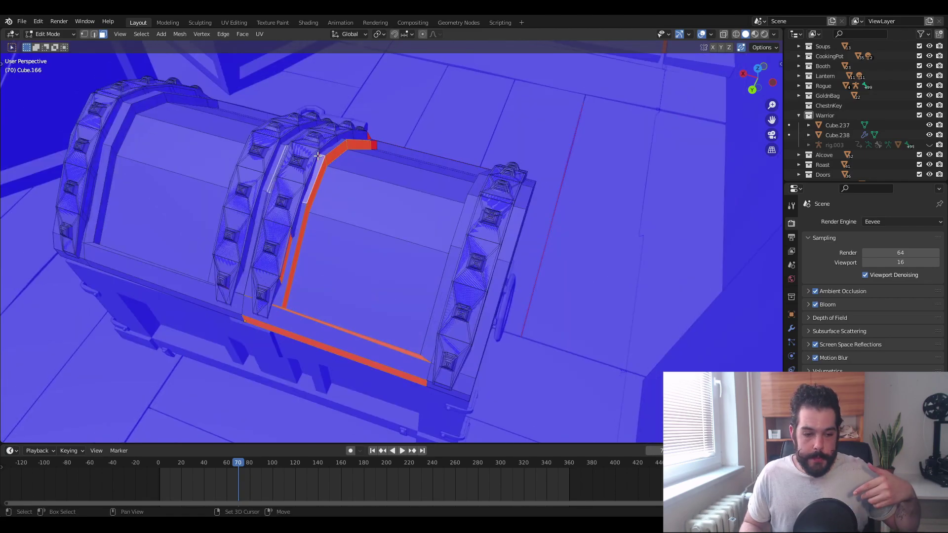